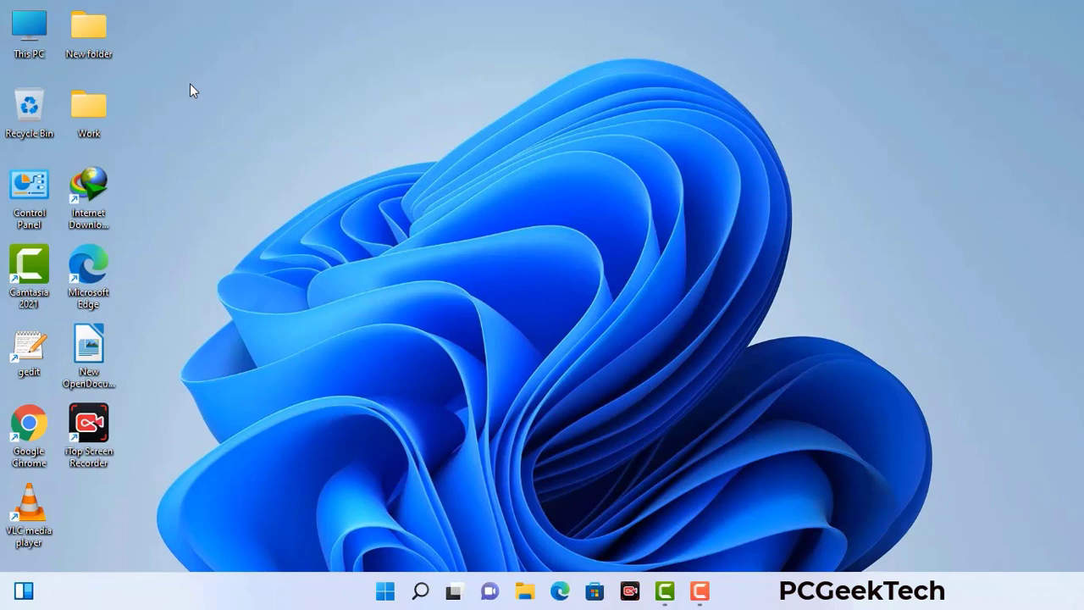
Launch System Configuration by running msconfig from the Run dialog.
key(super+r)
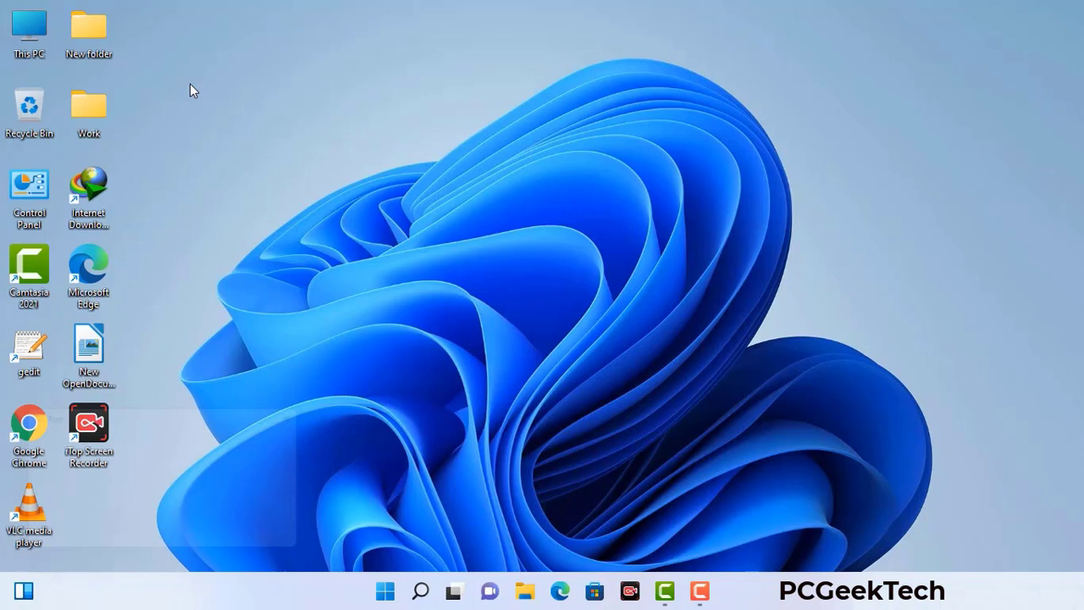
drag(185, 412, 476, 134)
click(431, 213)
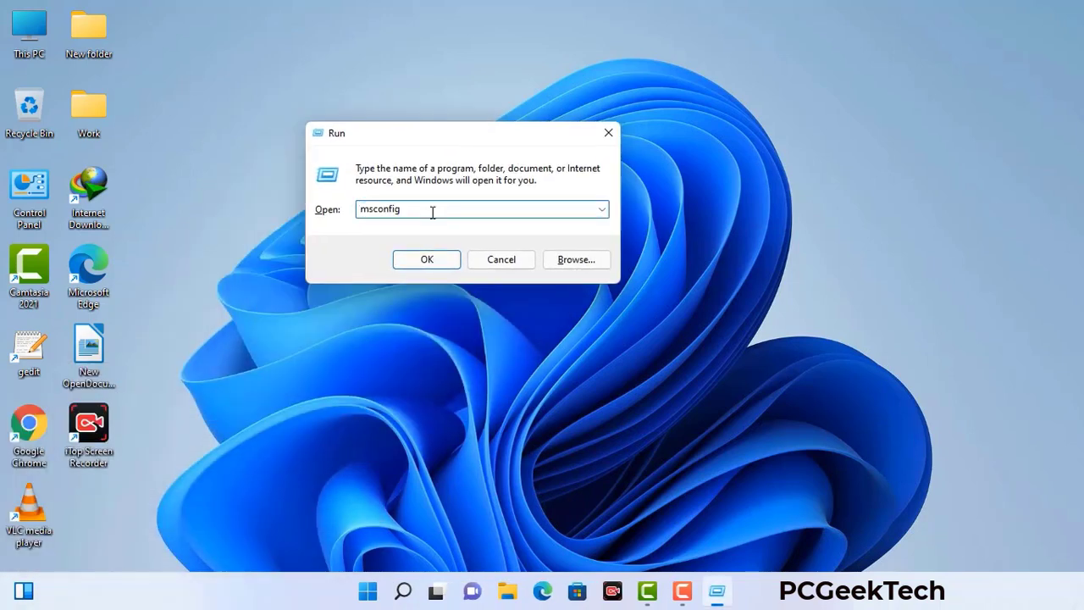
click(423, 259)
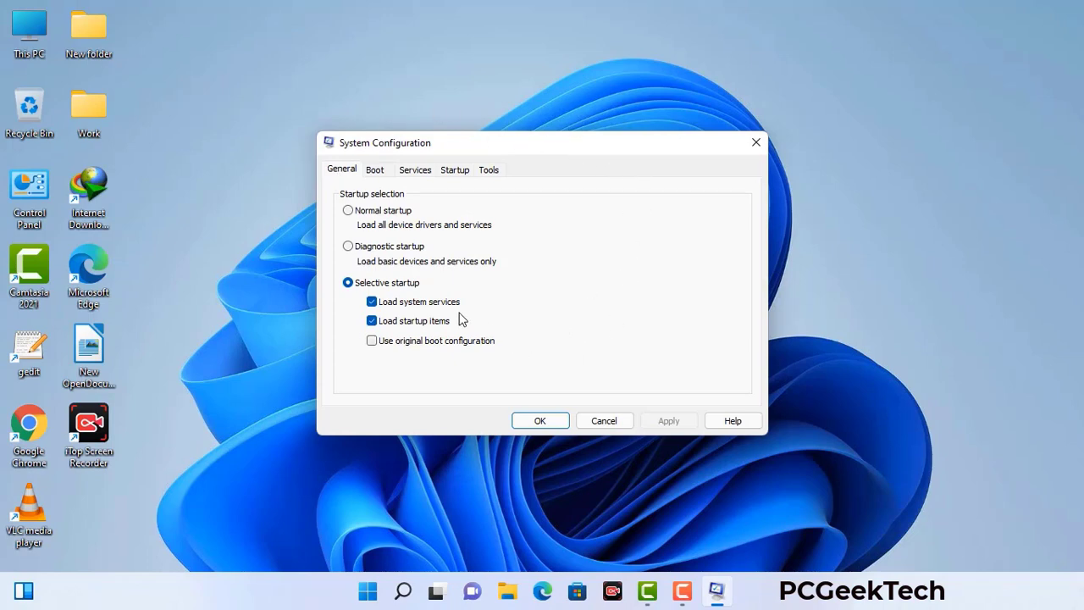
Enable Safe boot with the Network option on the Boot tab, then apply and confirm.
click(378, 172)
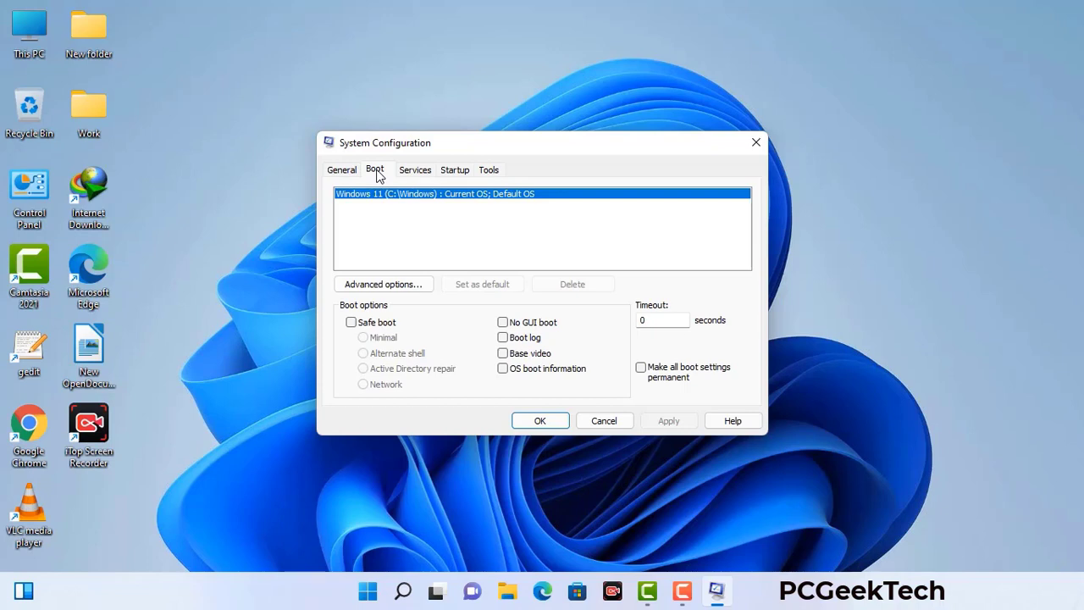
click(351, 323)
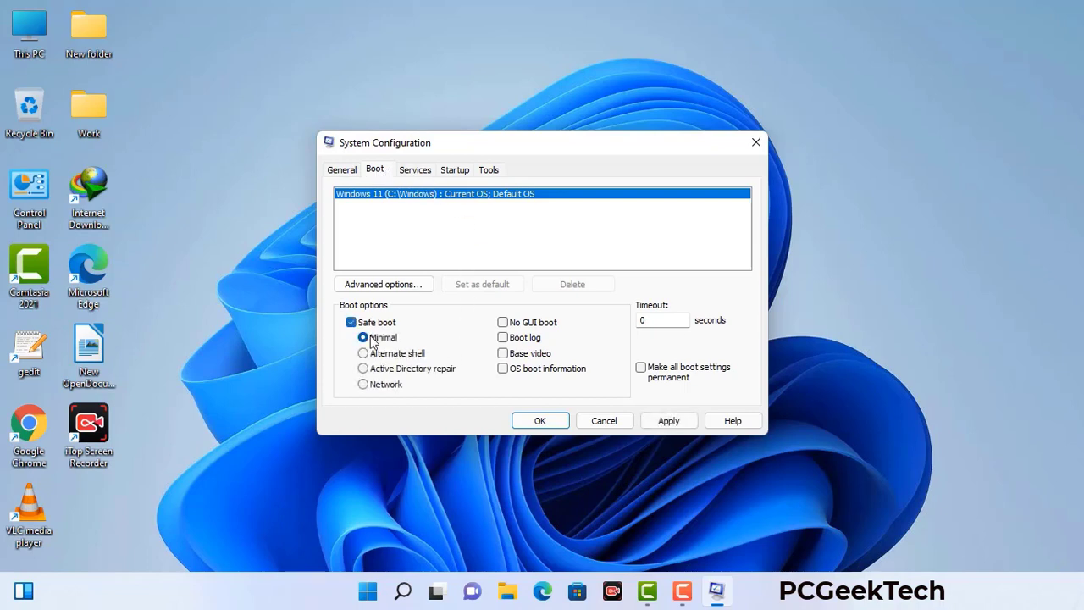
click(385, 385)
click(669, 421)
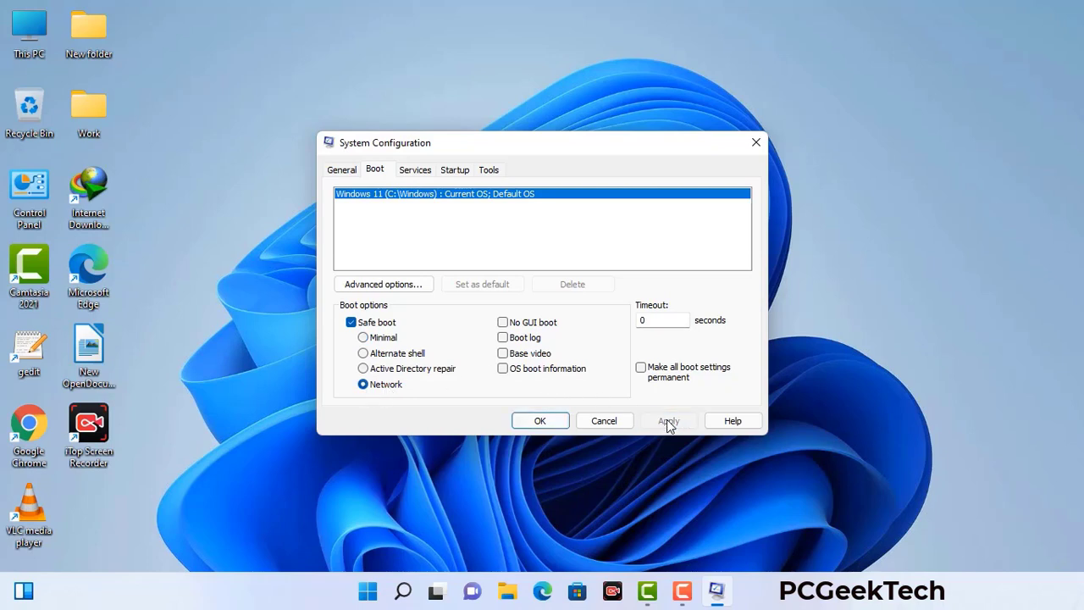
click(540, 421)
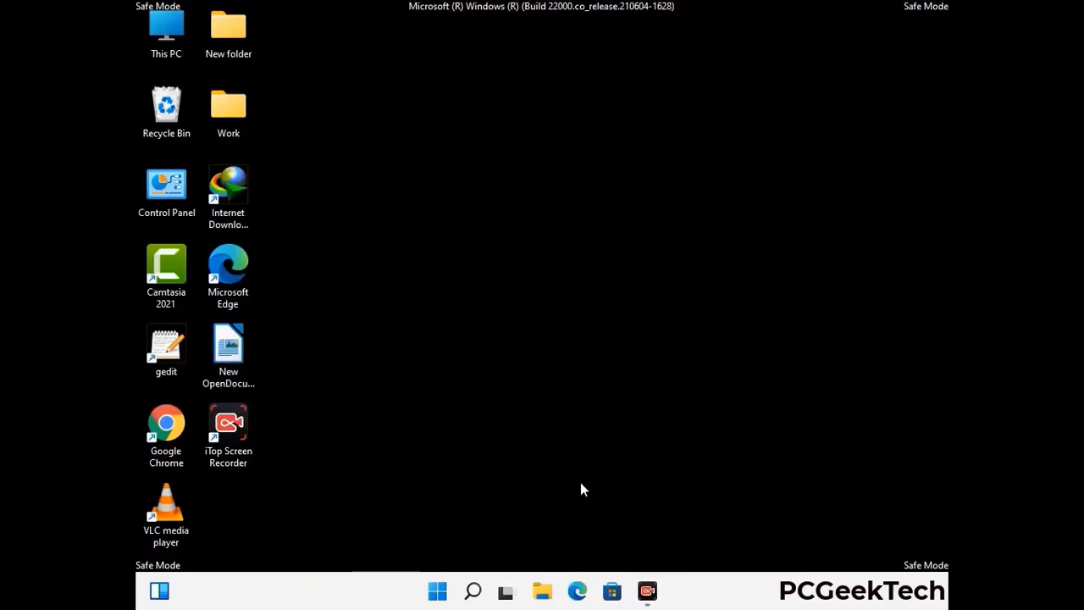
Turn on 'Show hidden files, folders, and drives' in File Explorer Options, then close Control Panel.
double_click(167, 201)
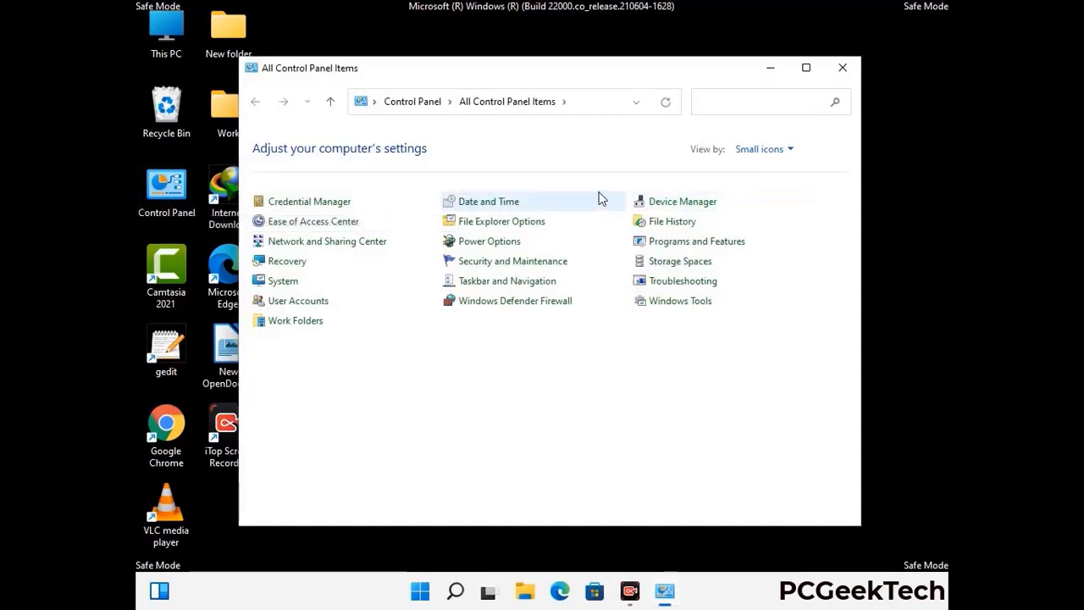
click(522, 223)
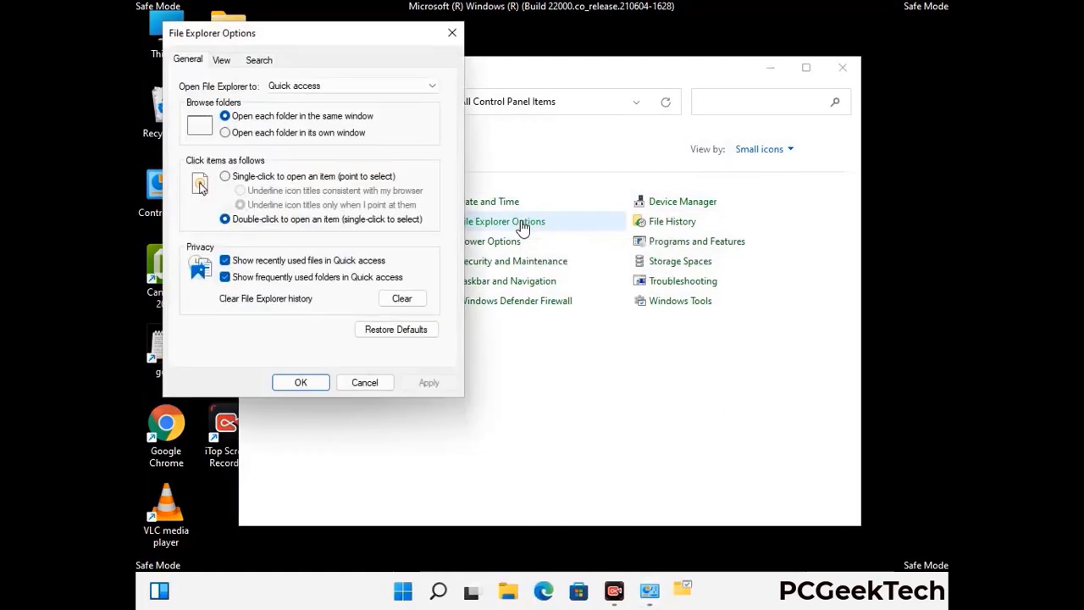
click(221, 60)
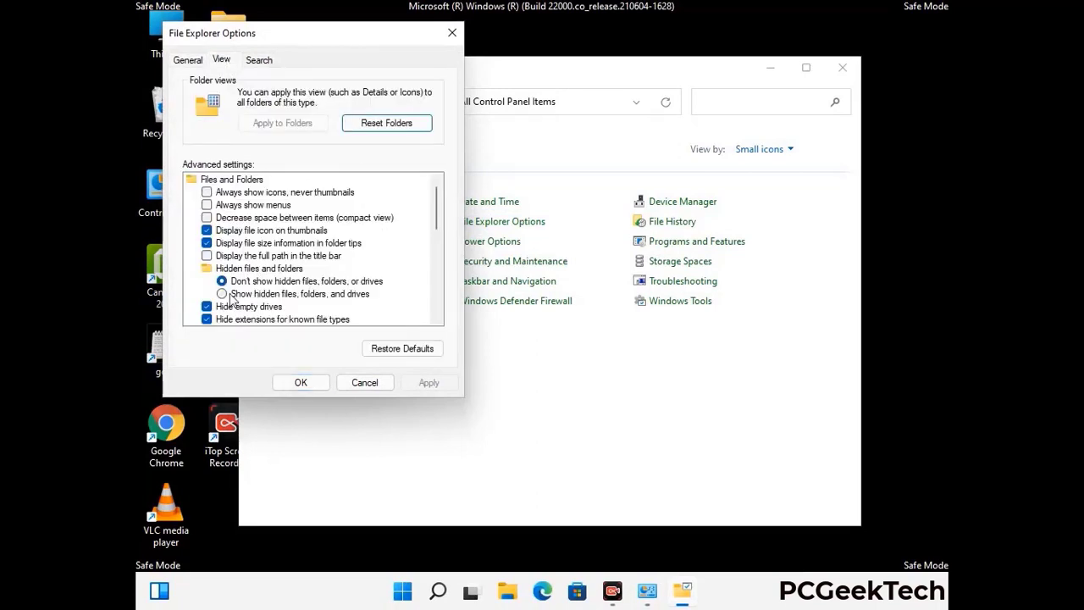
click(222, 294)
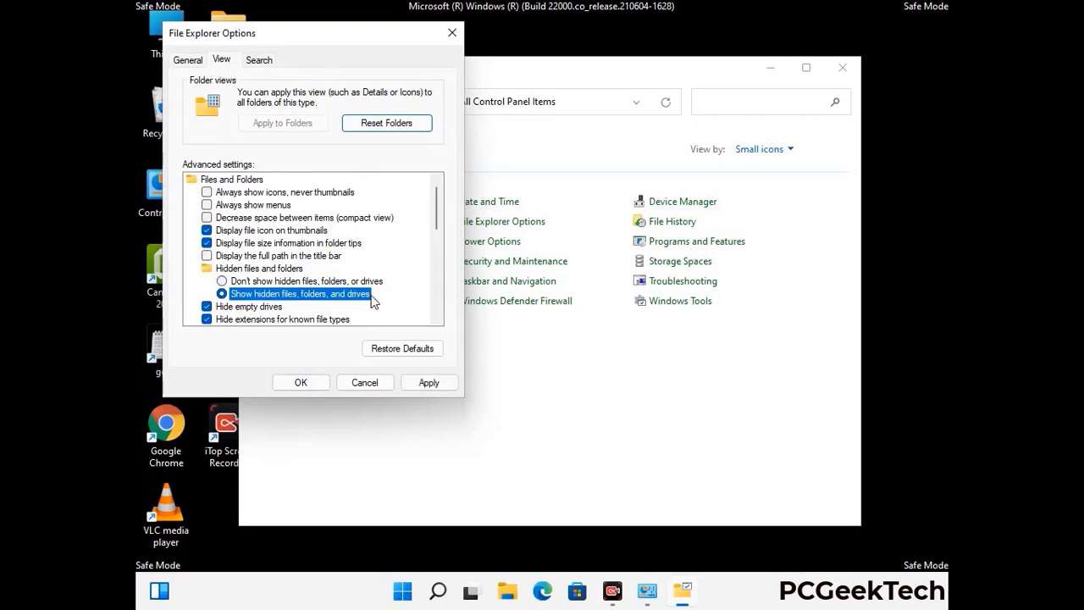
click(428, 382)
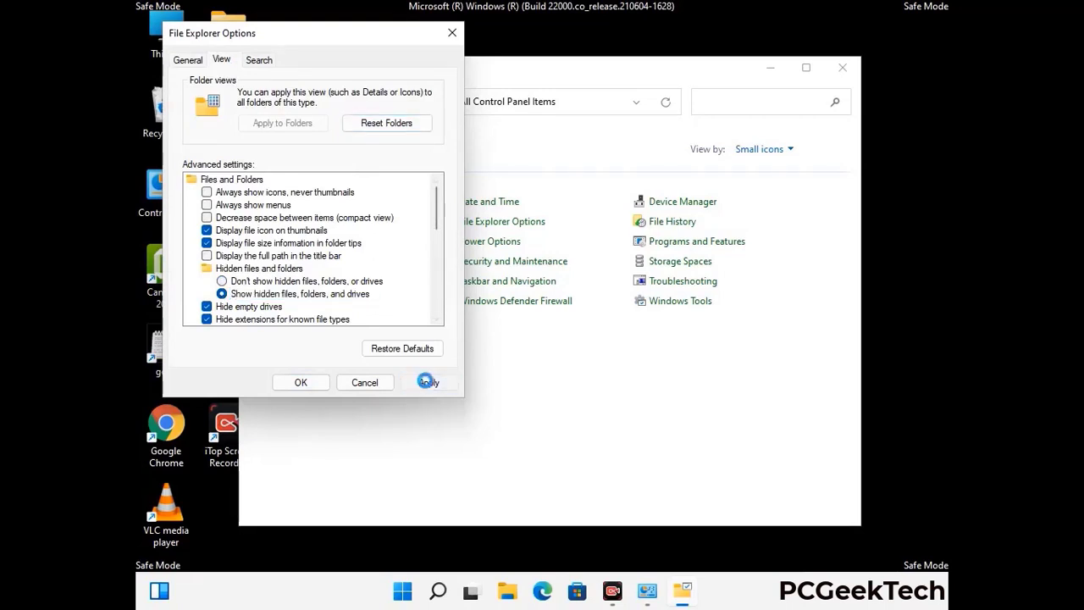
click(286, 383)
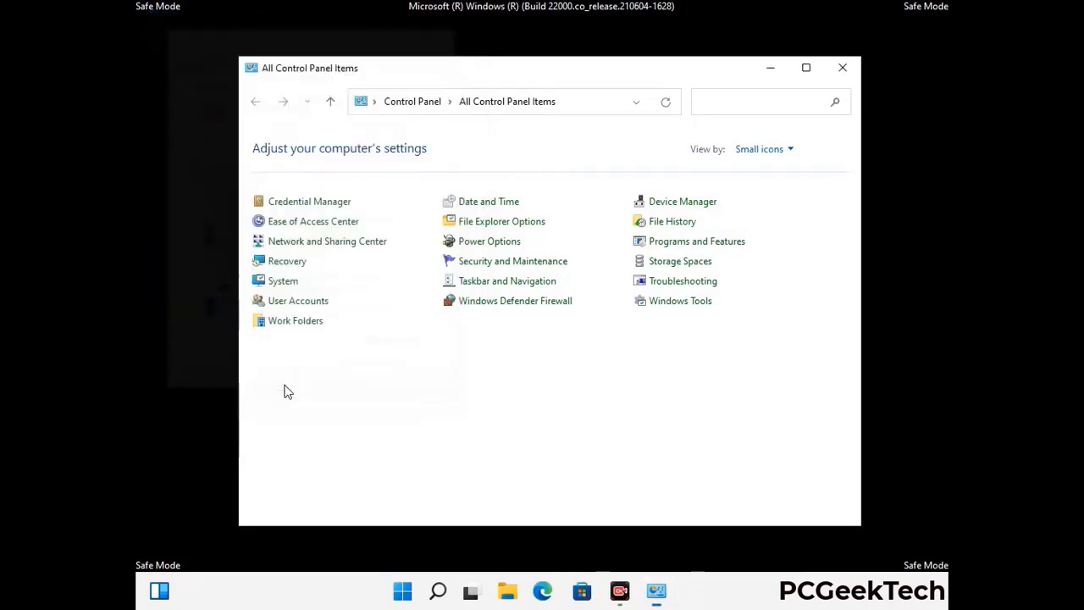
click(843, 68)
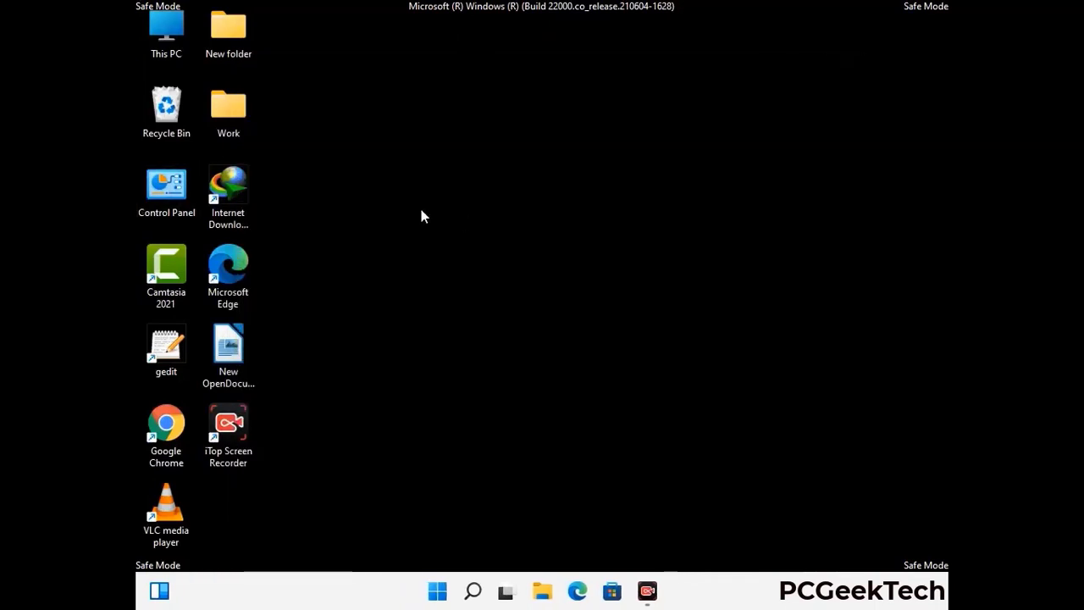
Browse from This PC to C:\Windows\System32\drivers\etc.
double_click(161, 53)
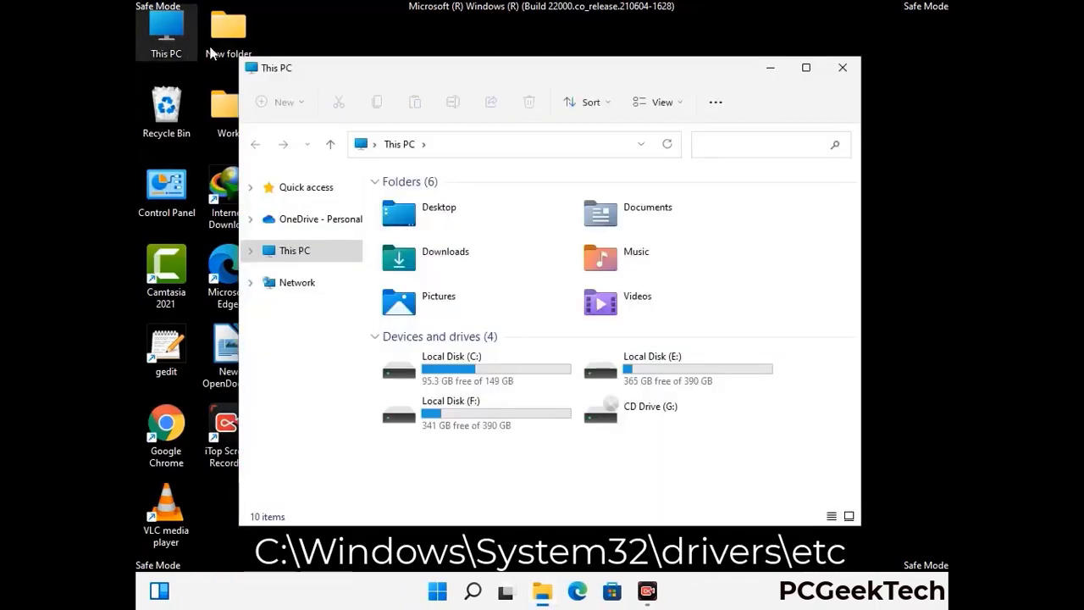
double_click(475, 371)
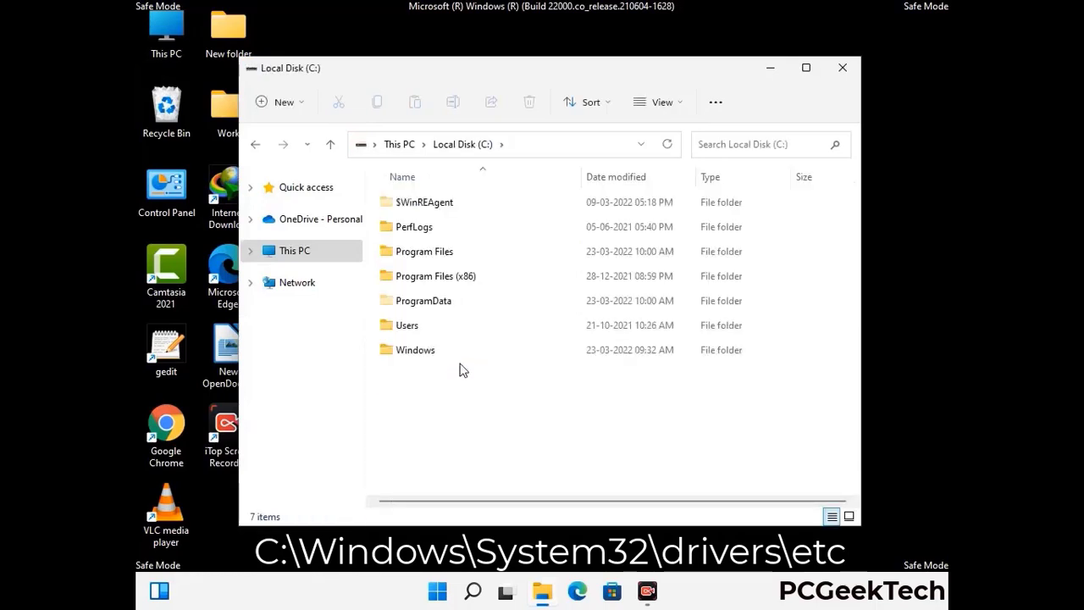
click(405, 352)
double_click(405, 358)
scroll(542, 362, down, 5)
scroll(536, 366, down, 12)
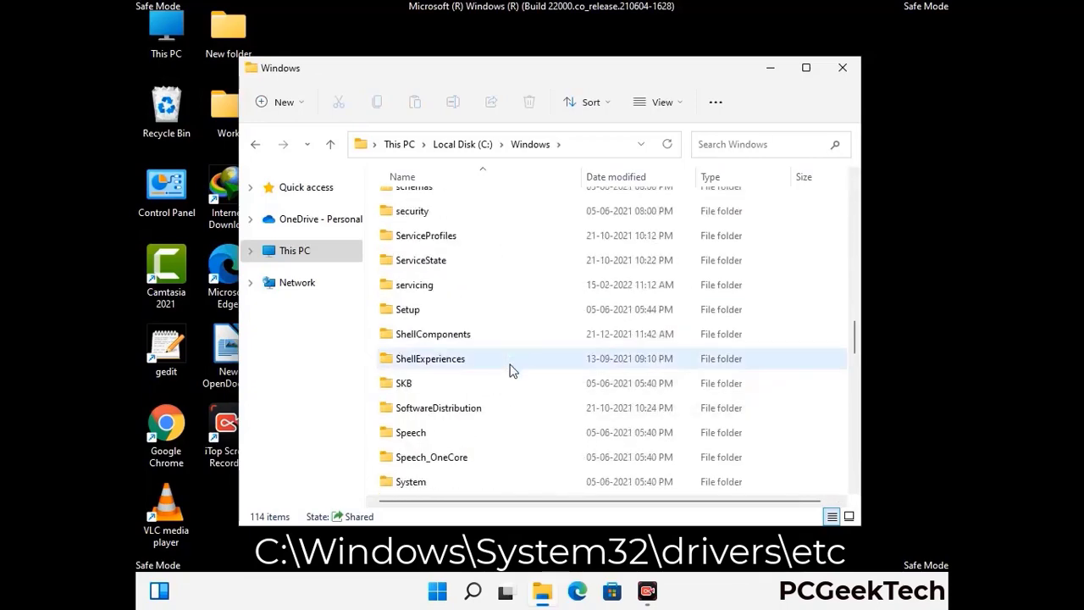
scroll(508, 373, down, 2)
double_click(413, 357)
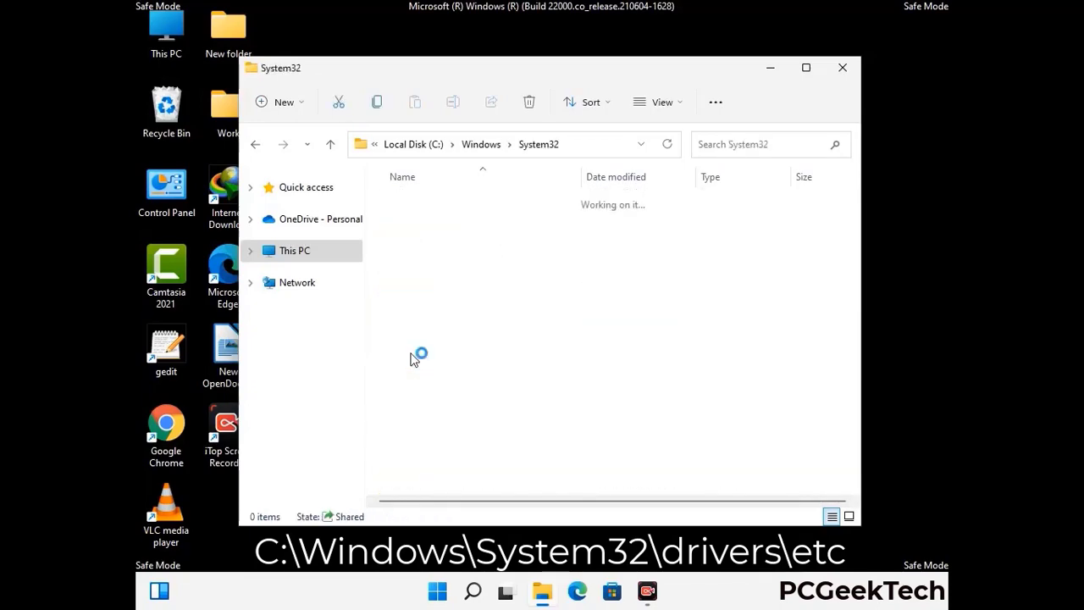
scroll(468, 369, down, 5)
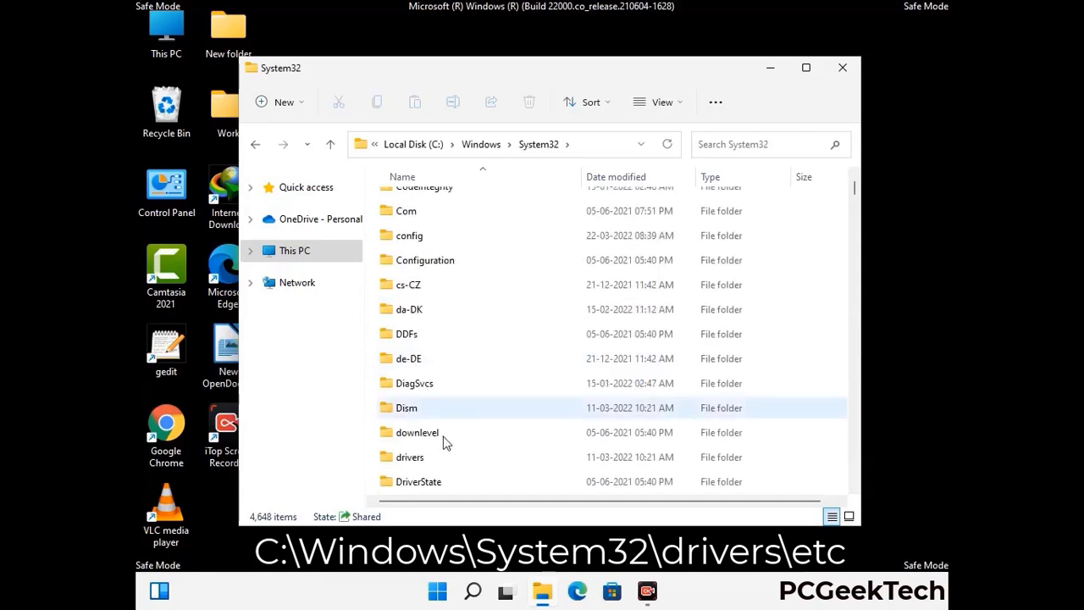
double_click(417, 462)
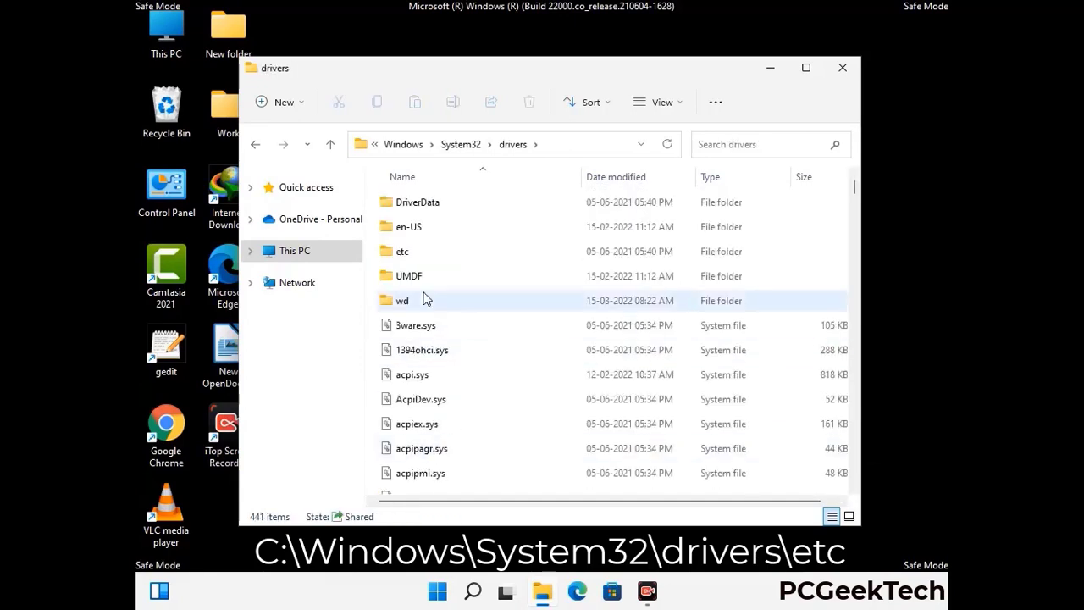
double_click(404, 251)
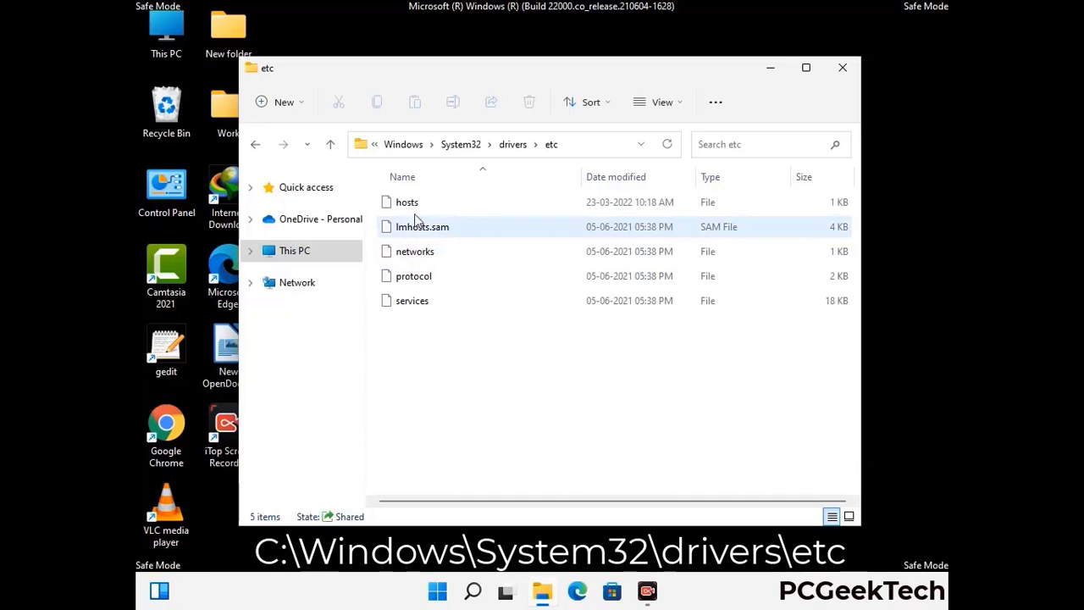
Open the hosts file with Notepad.
click(411, 207)
double_click(415, 210)
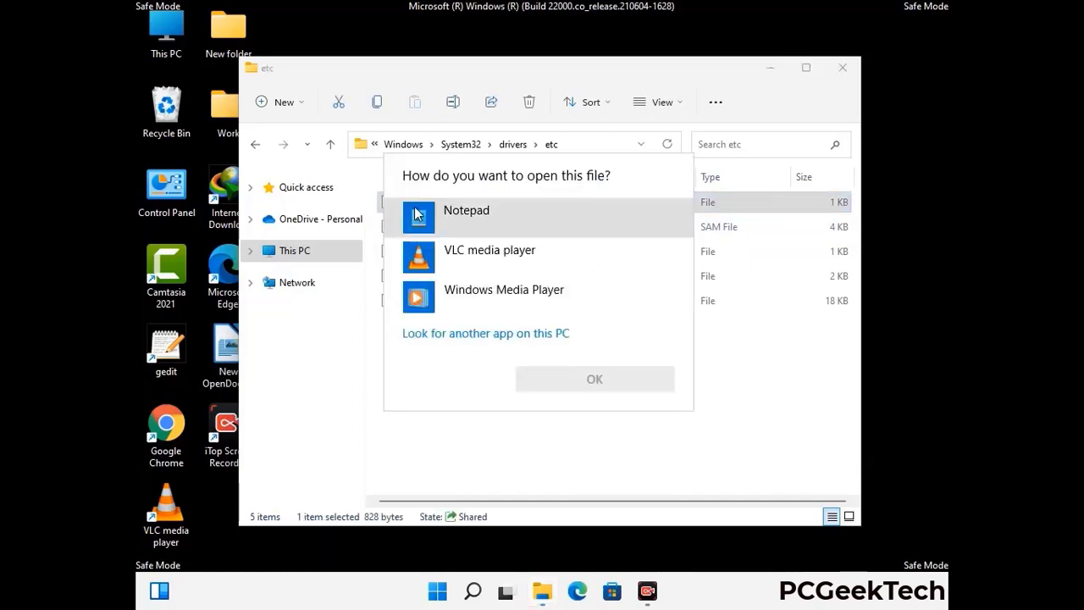
click(492, 216)
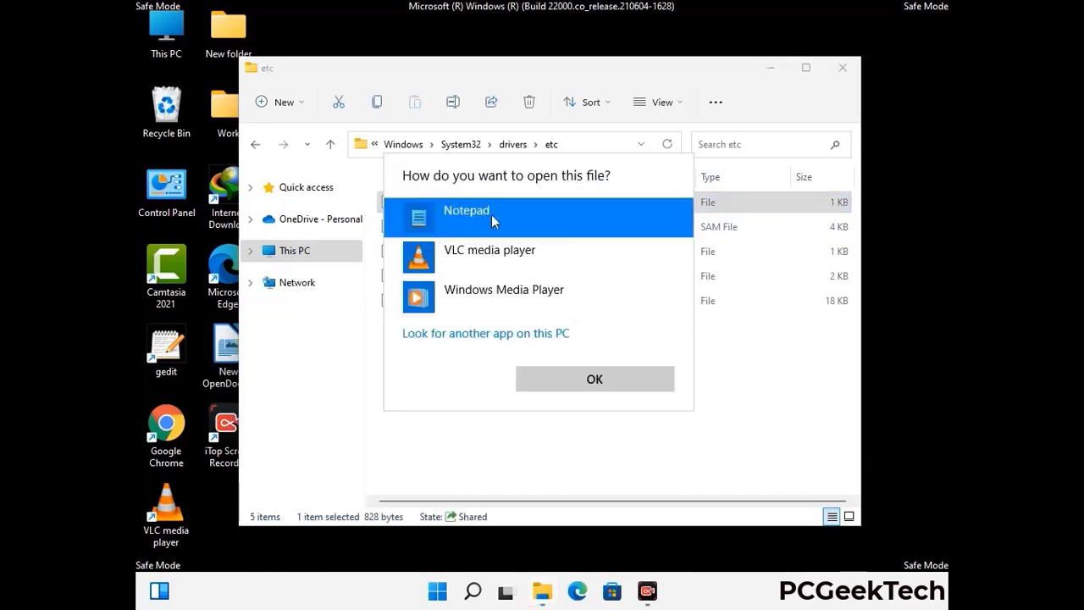
click(595, 379)
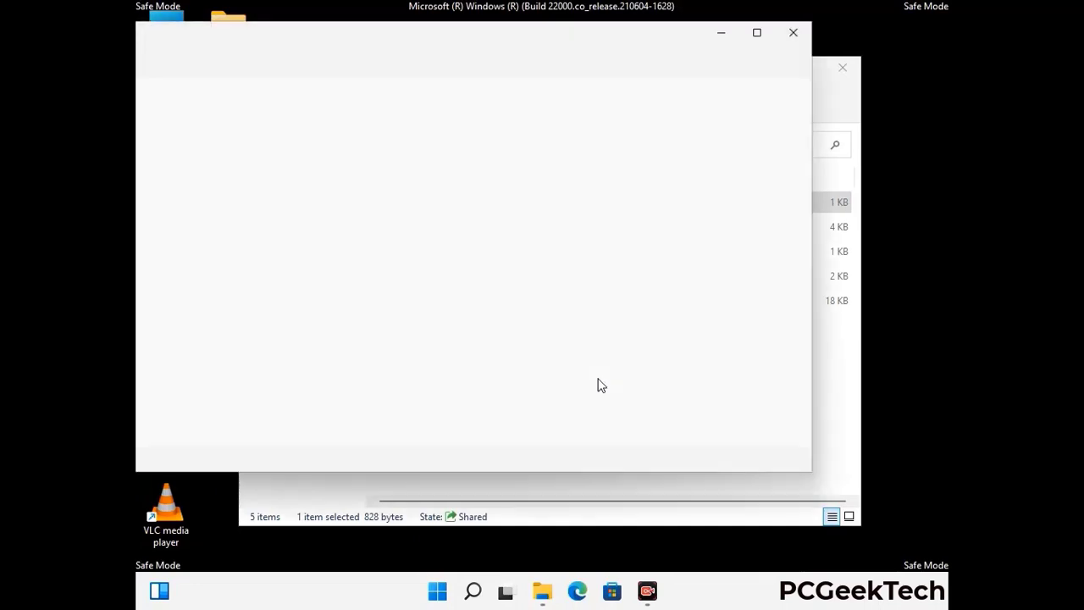
Add an empty line after the localhost entries and save the hosts file.
drag(501, 44, 584, 50)
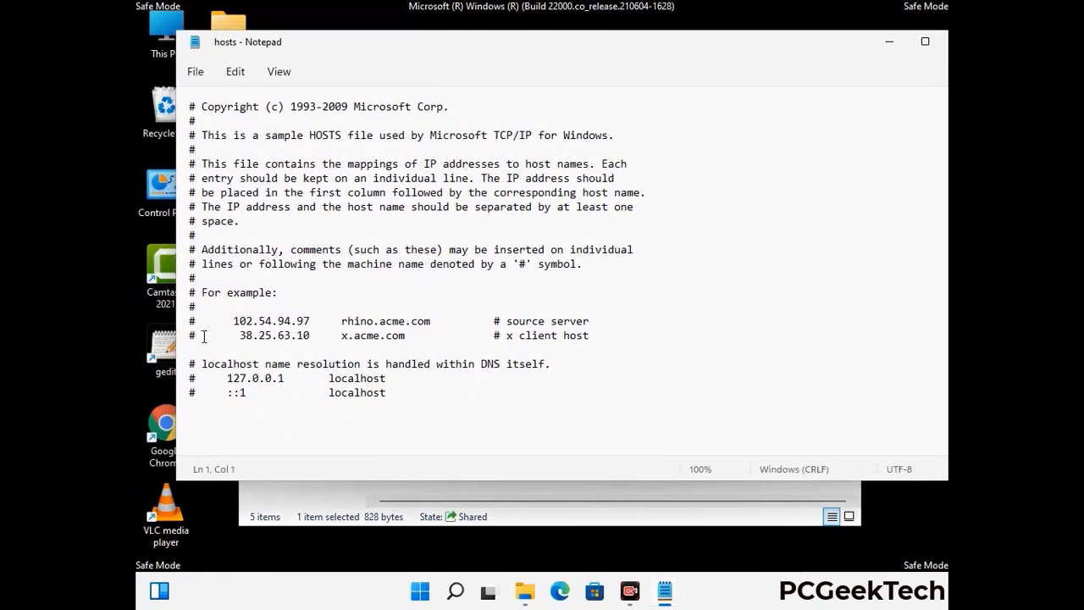
click(406, 398)
key(Return)
scroll(415, 254, down, 1)
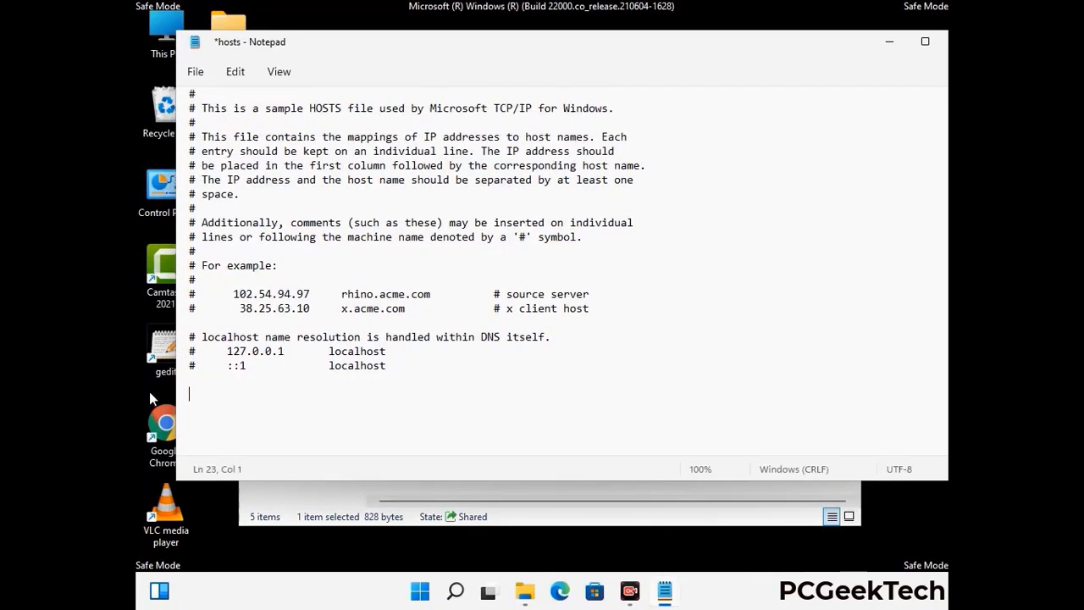
click(195, 72)
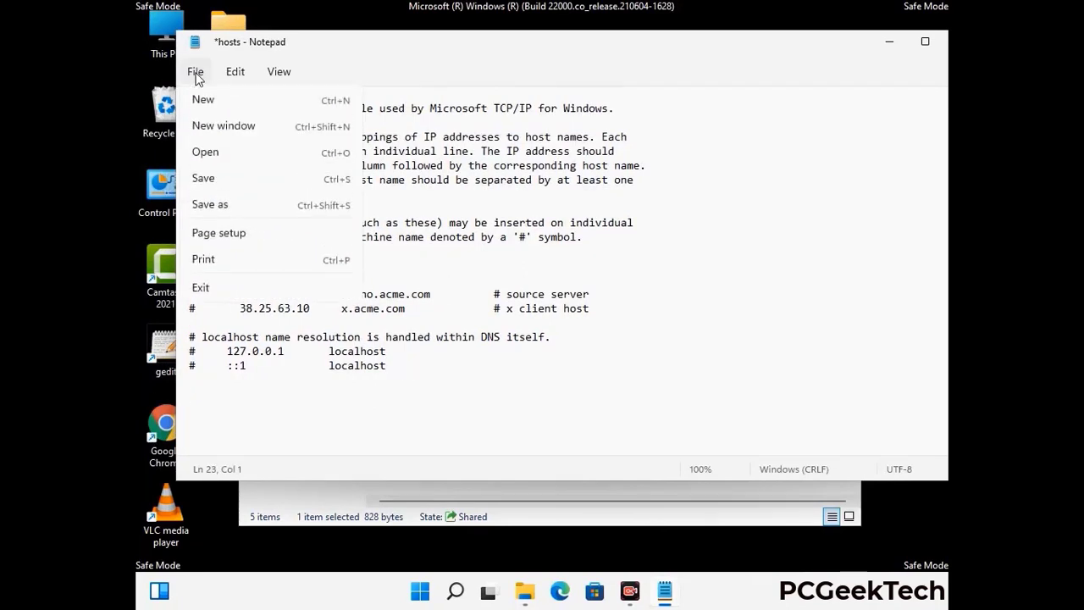
click(203, 179)
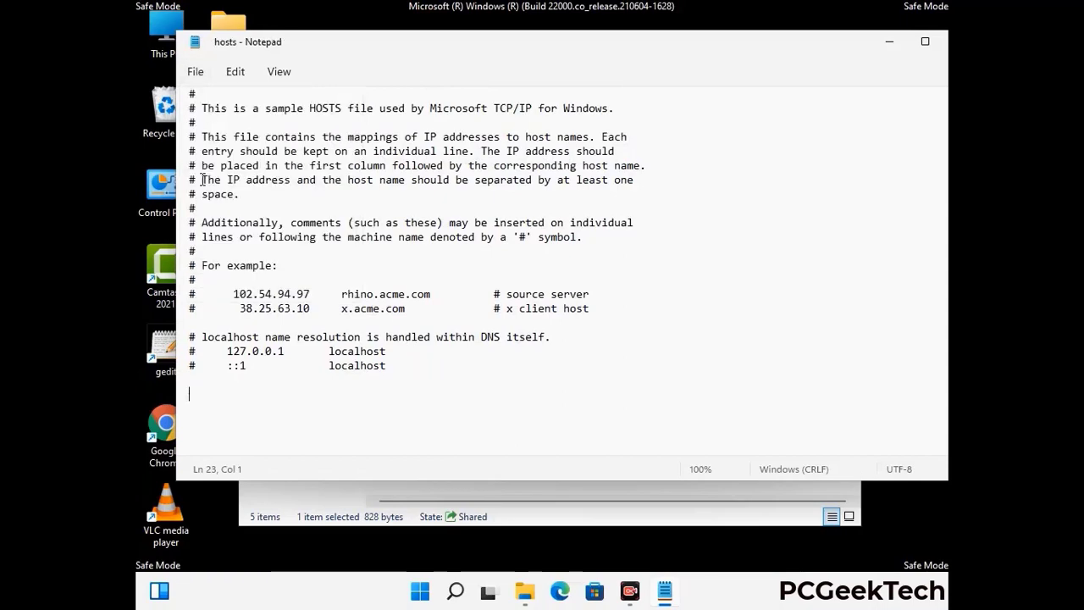
Close Notepad and the etc folder window.
drag(818, 50, 705, 51)
click(836, 47)
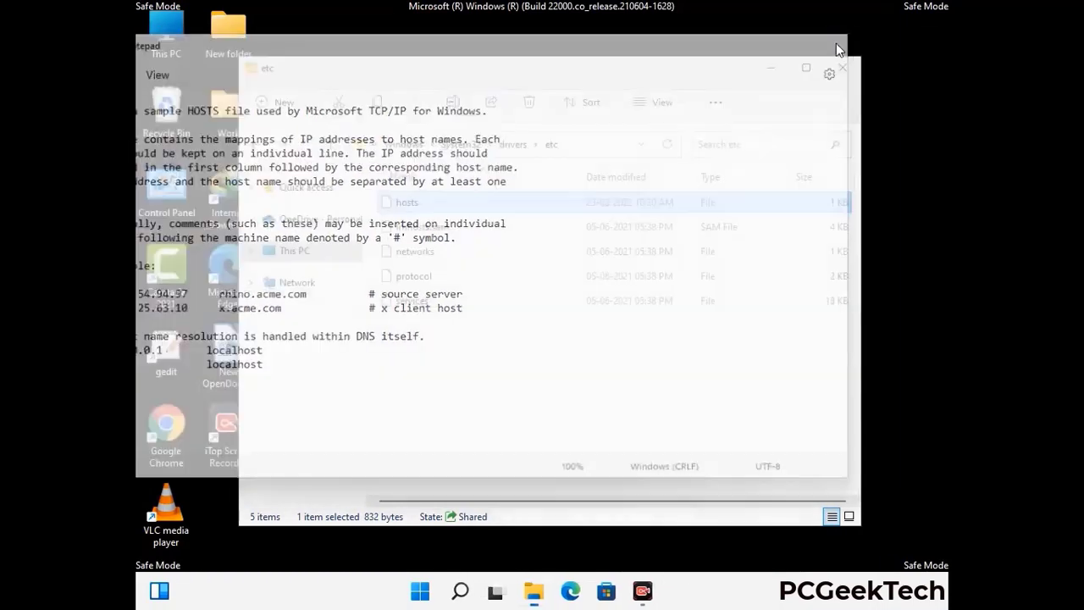
click(843, 66)
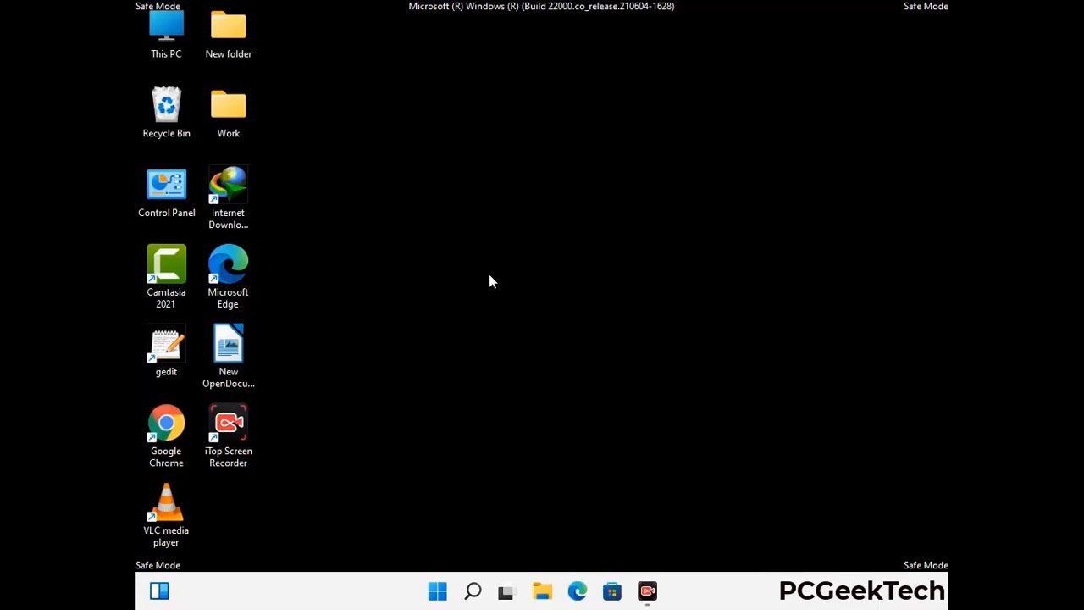
Run %appdata% to open the AppData Roaming folder.
key(super+r)
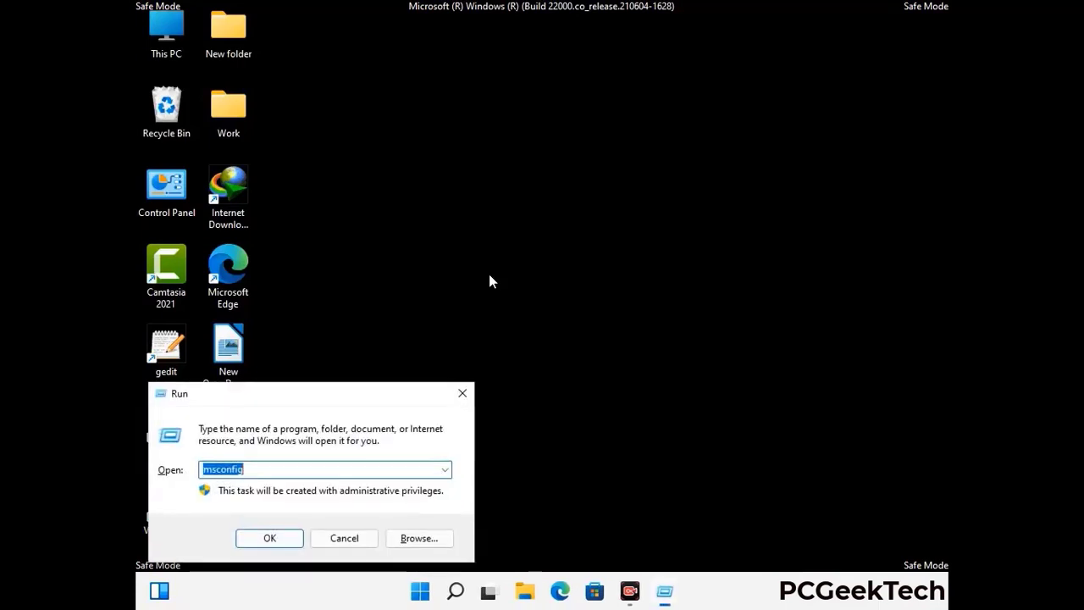
drag(310, 392, 503, 169)
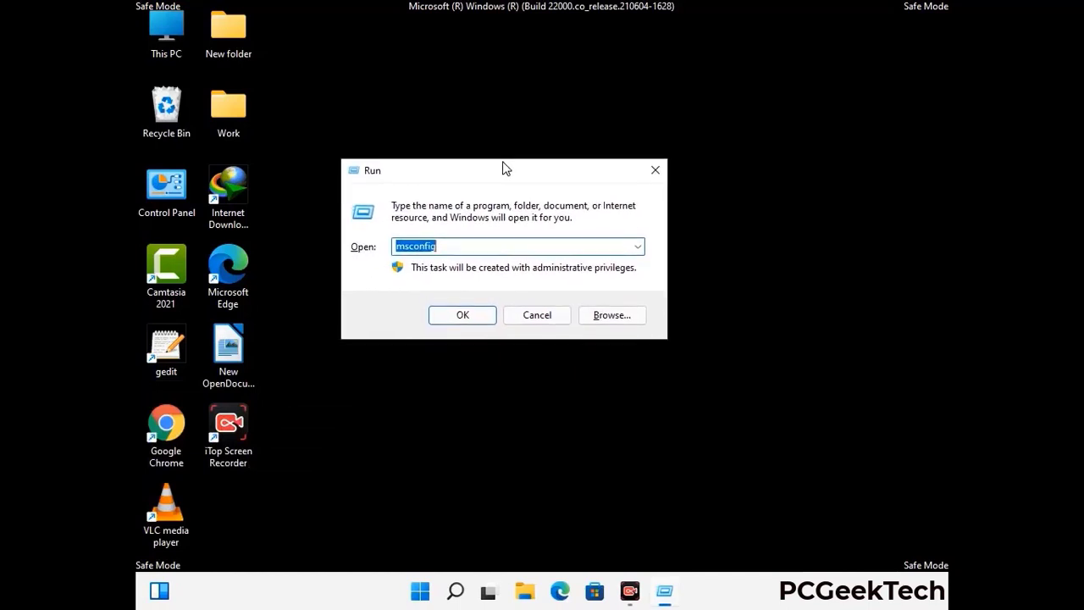
text(%)
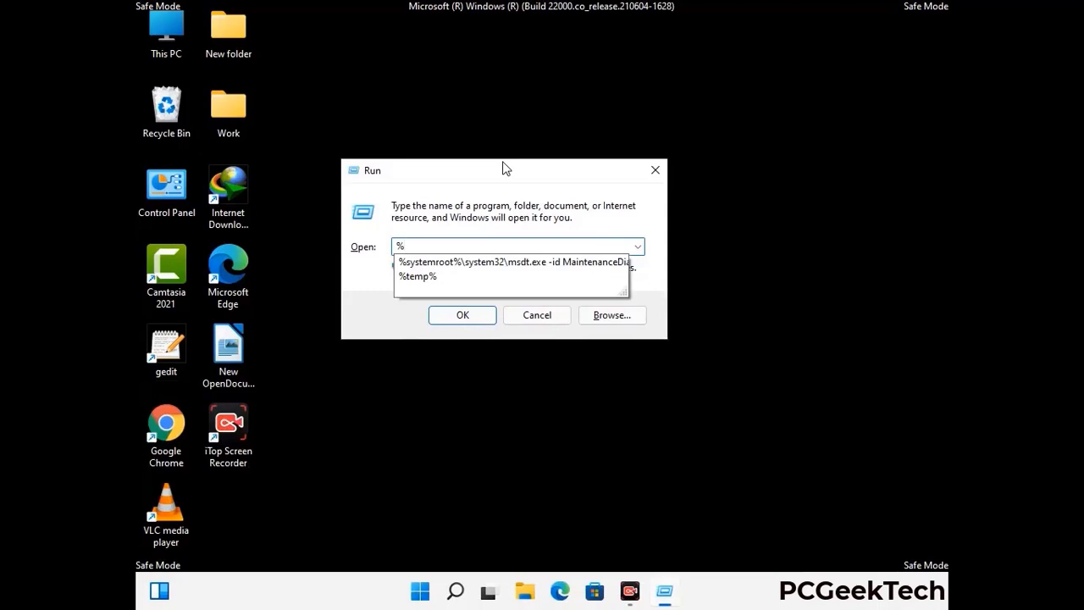
text(appdata%)
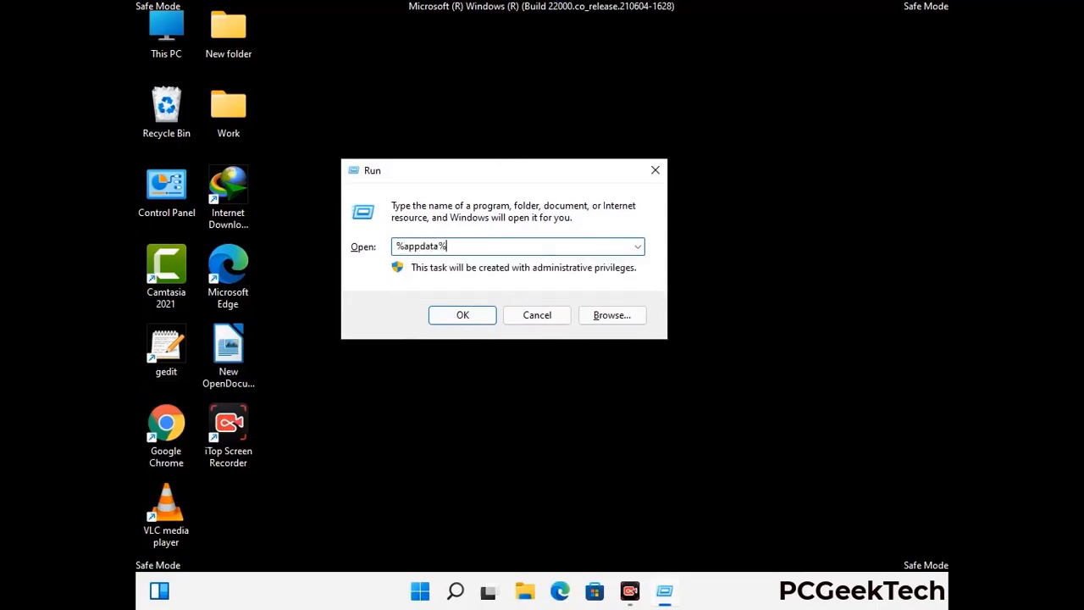
key(Return)
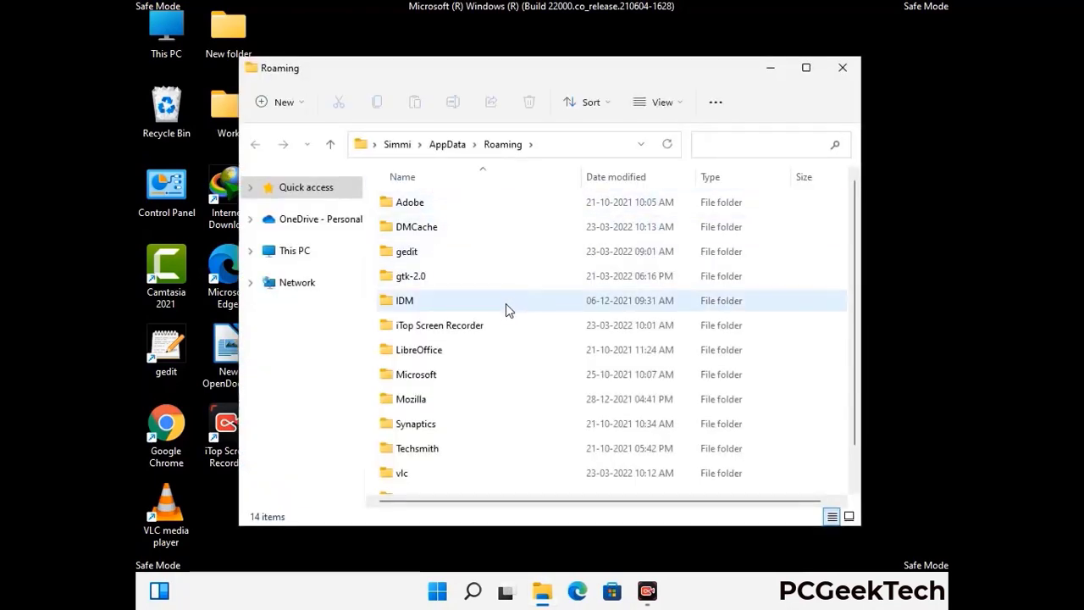
Delete the Zoom folder from AppData Roaming, leaving 13 items, and close the window.
scroll(511, 305, down, 1)
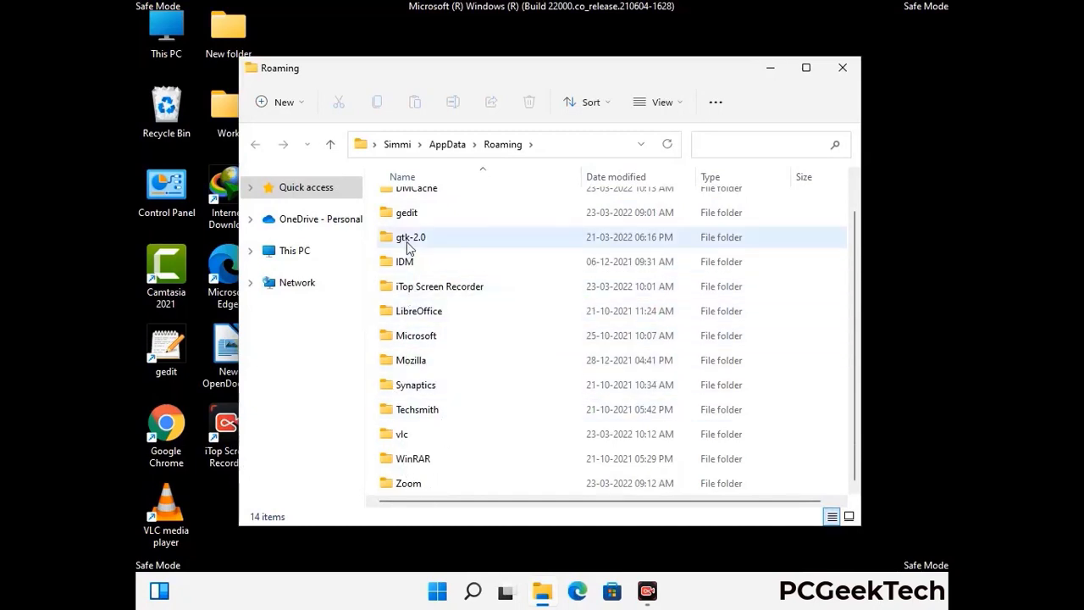
scroll(408, 254, up, 1)
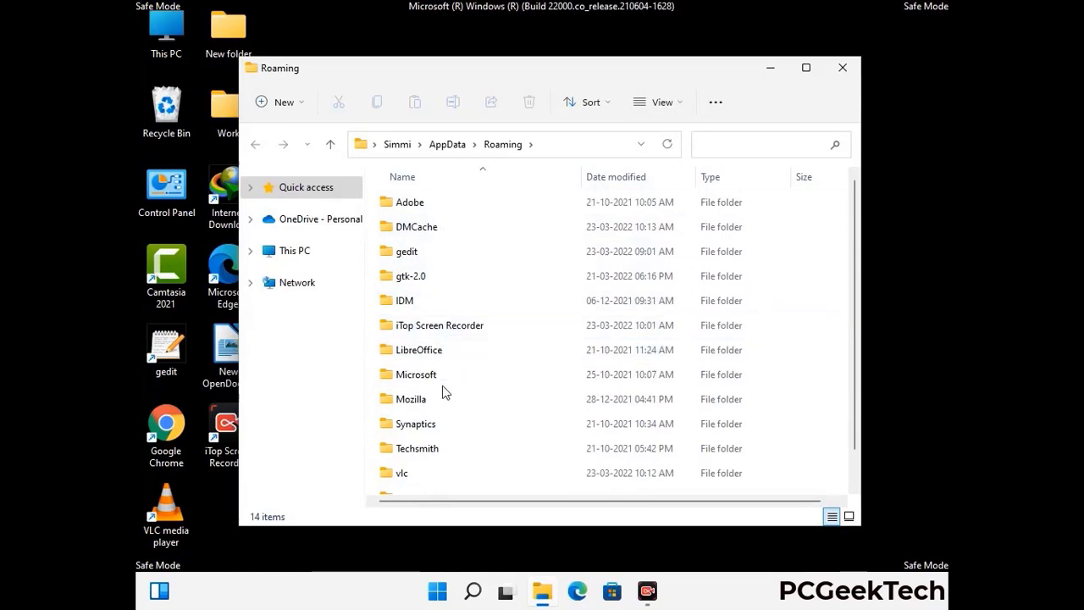
scroll(442, 394, down, 1)
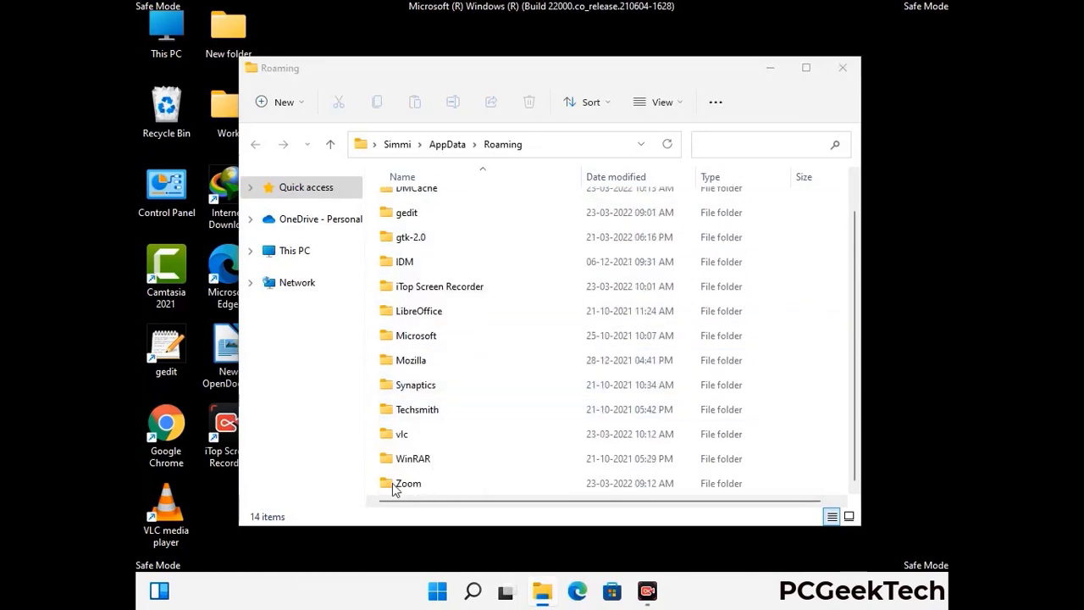
click(606, 477)
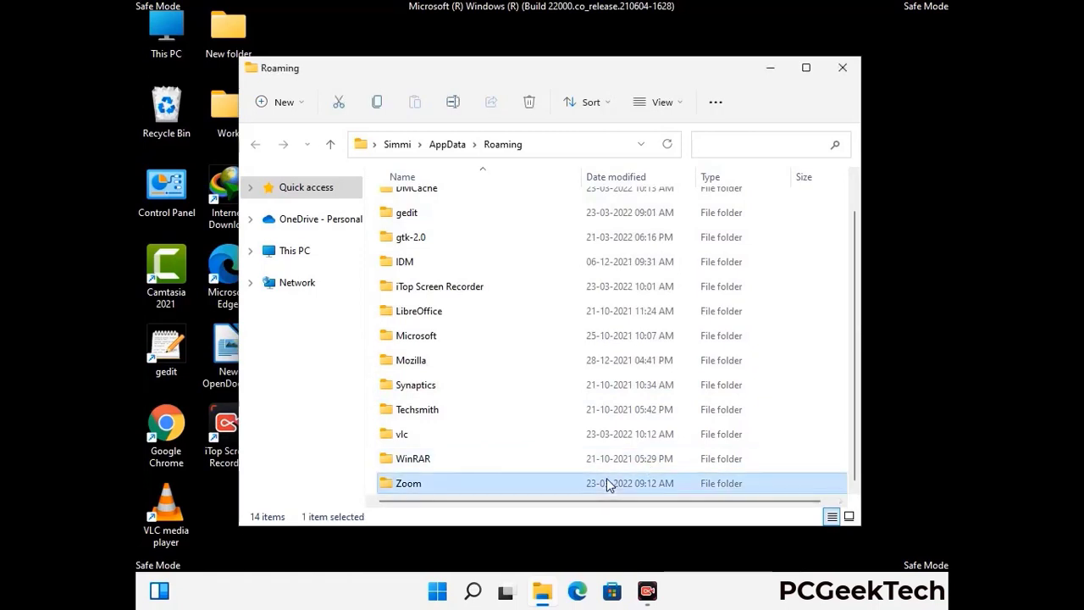
click(536, 106)
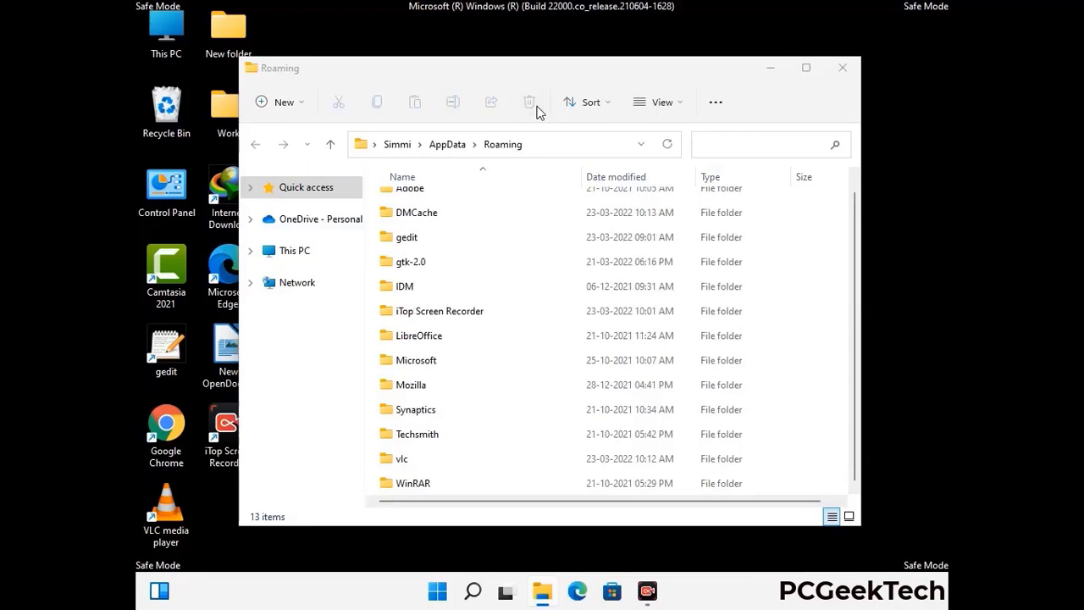
click(841, 69)
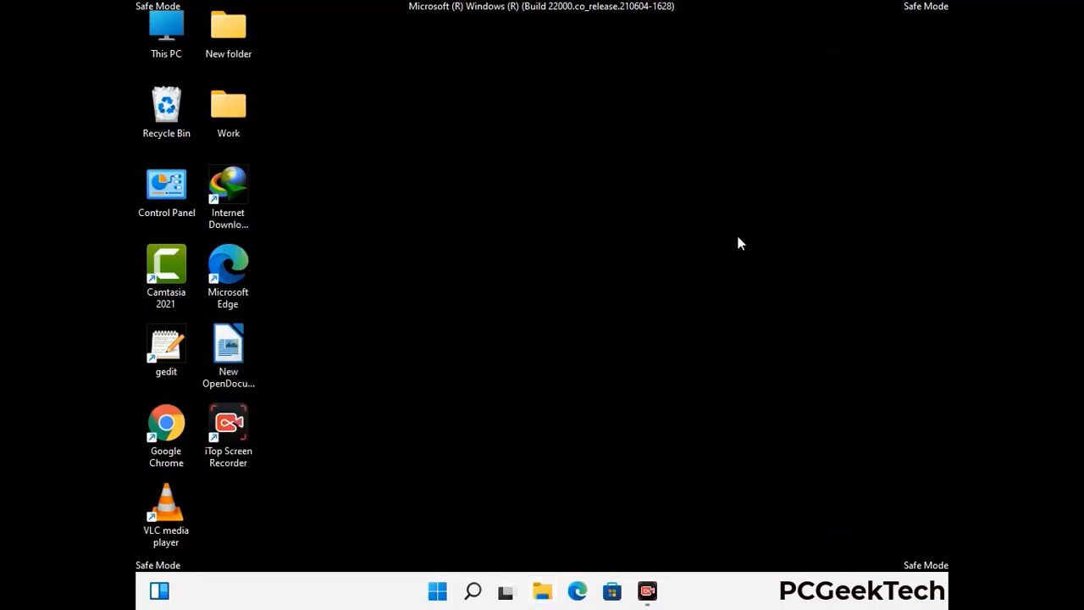
Run %LocalAppData% to open the AppData Local folder.
key(super+r)
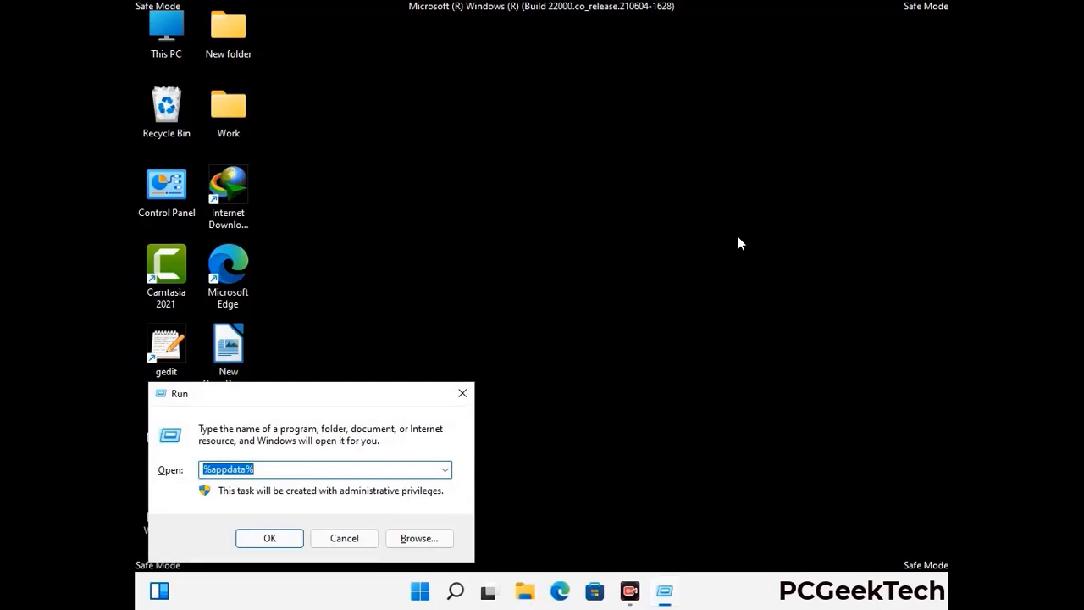
drag(339, 403, 568, 214)
text(%Local)
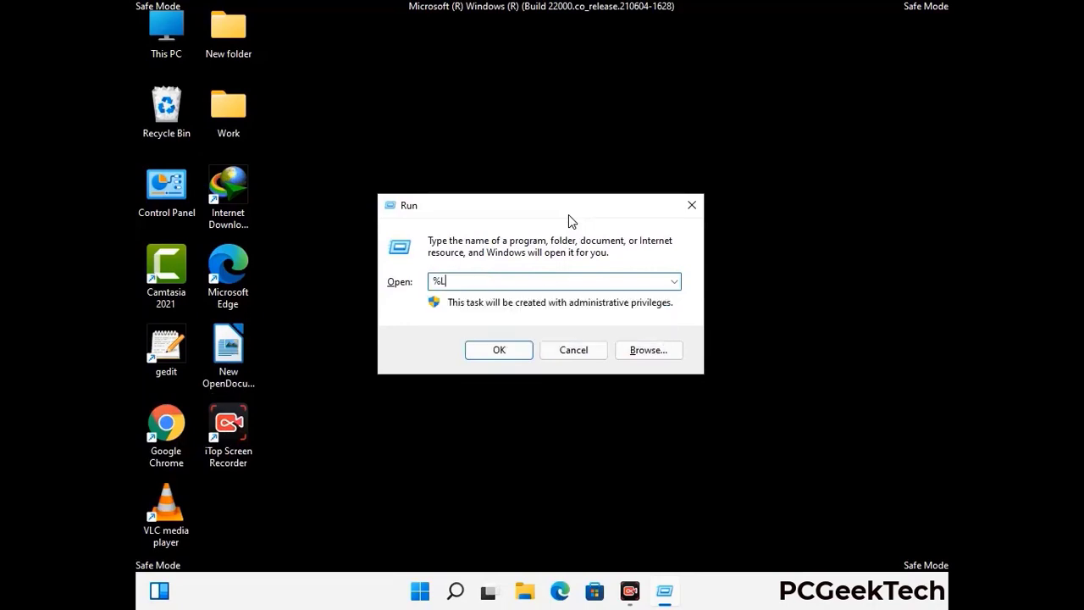
text(App)
key(Return)
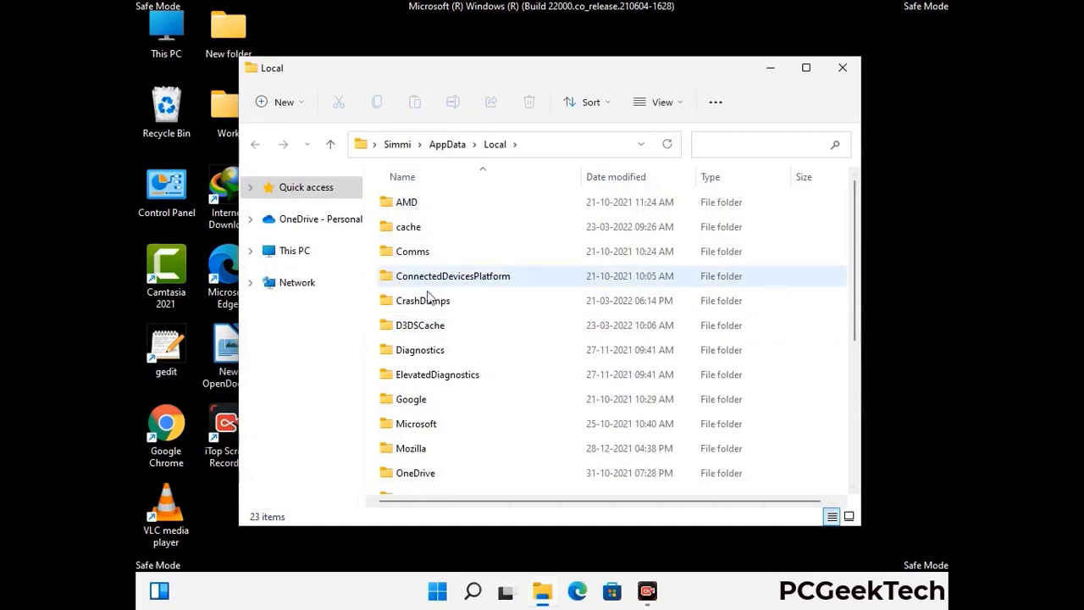
Delete the Mozilla folder from AppData Local, leaving 22 items, and close the window.
scroll(454, 381, down, 1)
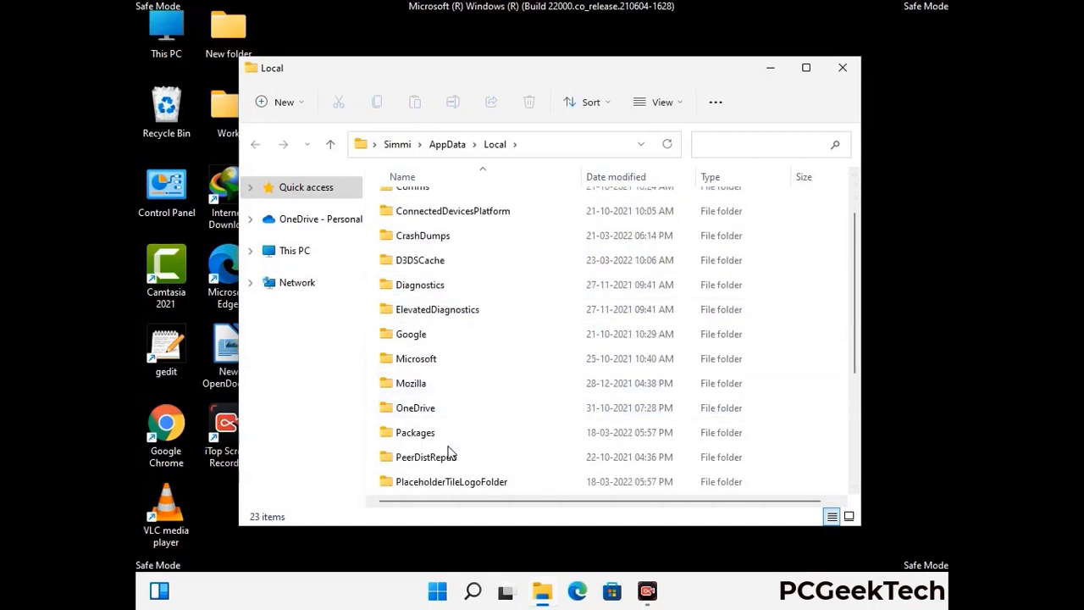
click(421, 388)
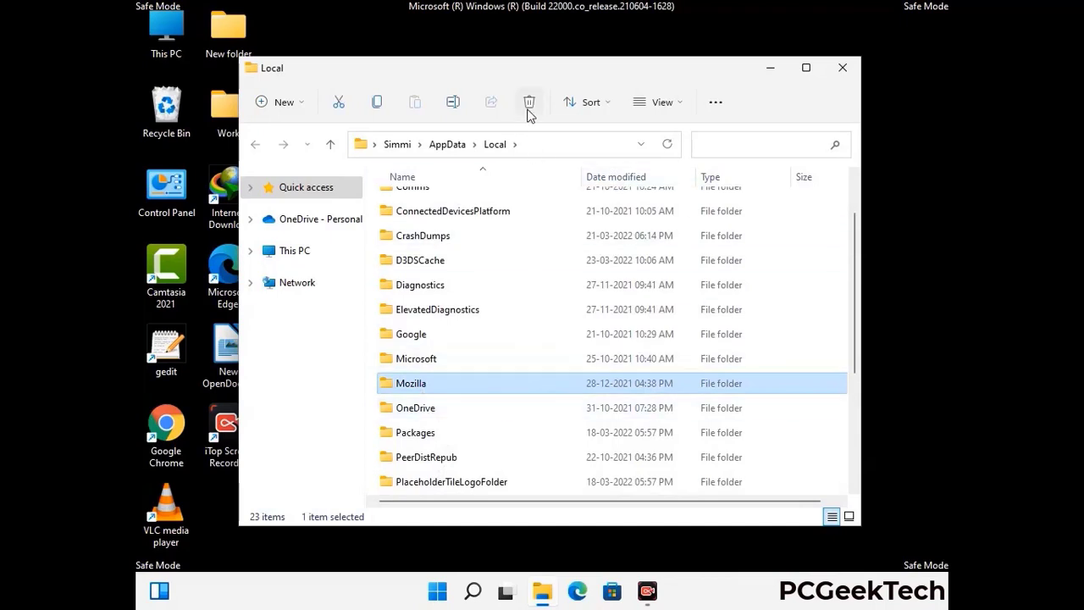
click(529, 103)
click(529, 104)
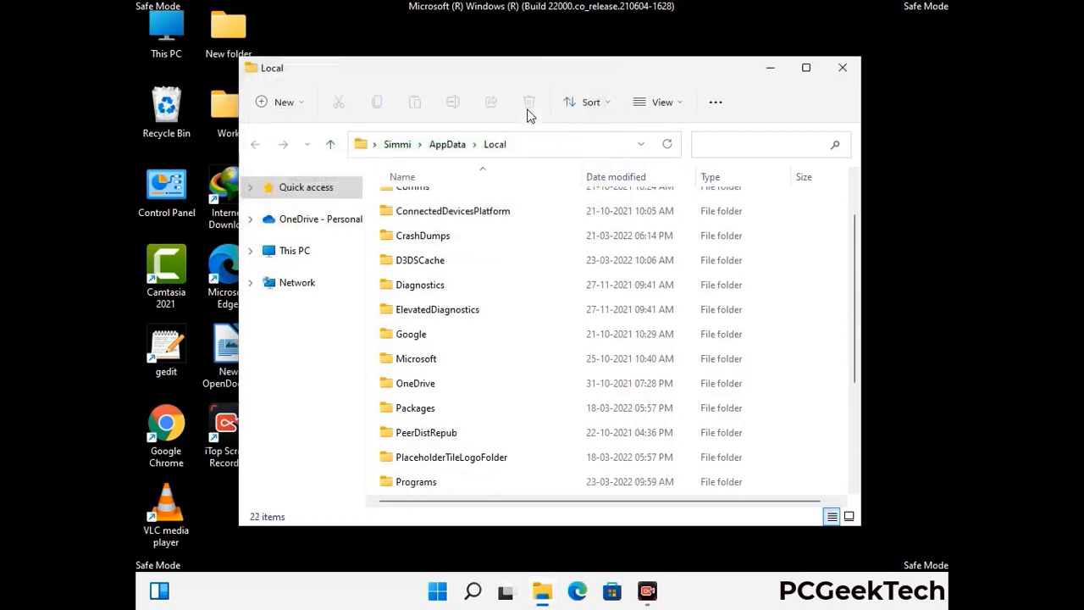
click(844, 76)
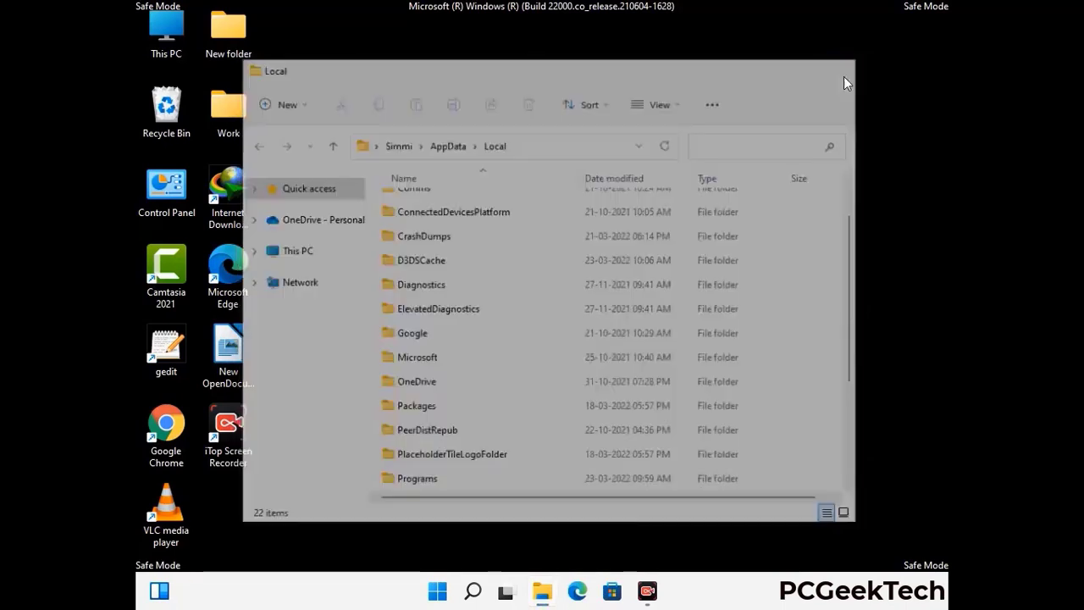
Open the ProgramData folder from the Run box.
key(super+r)
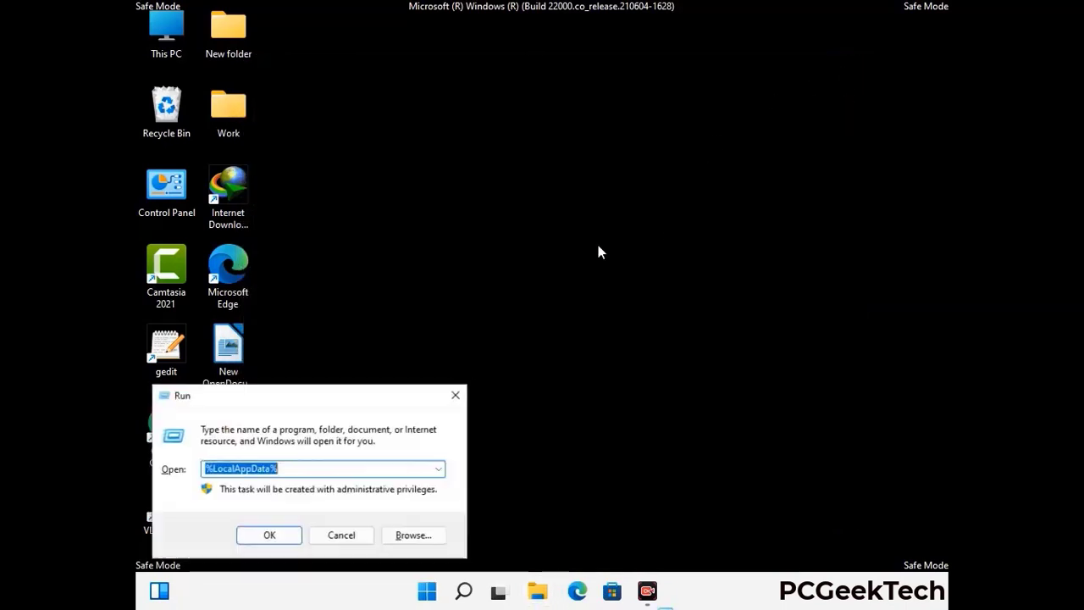
drag(275, 401, 495, 222)
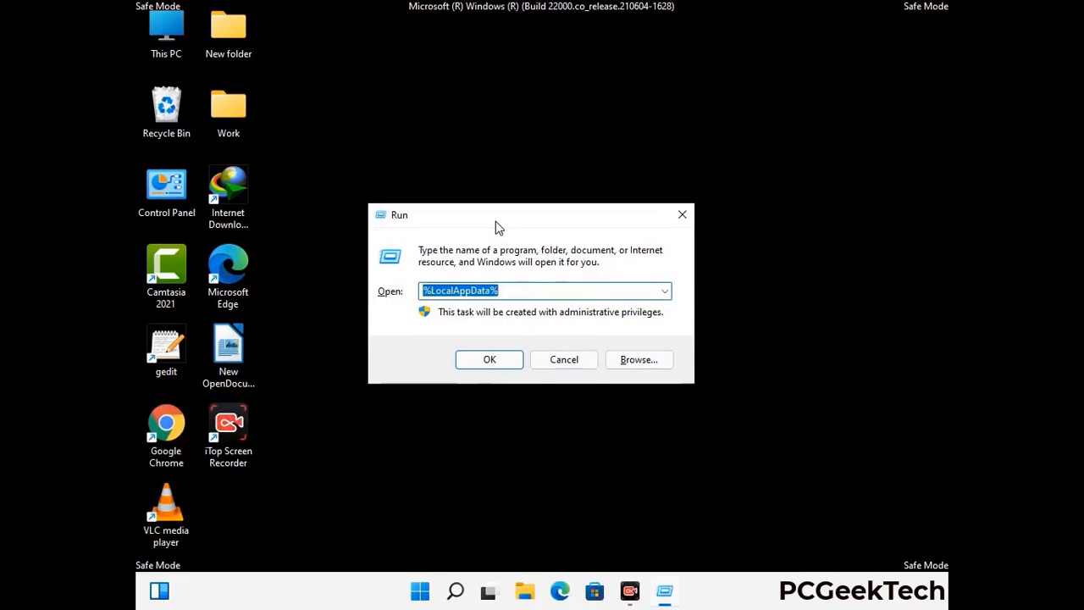
text(%)
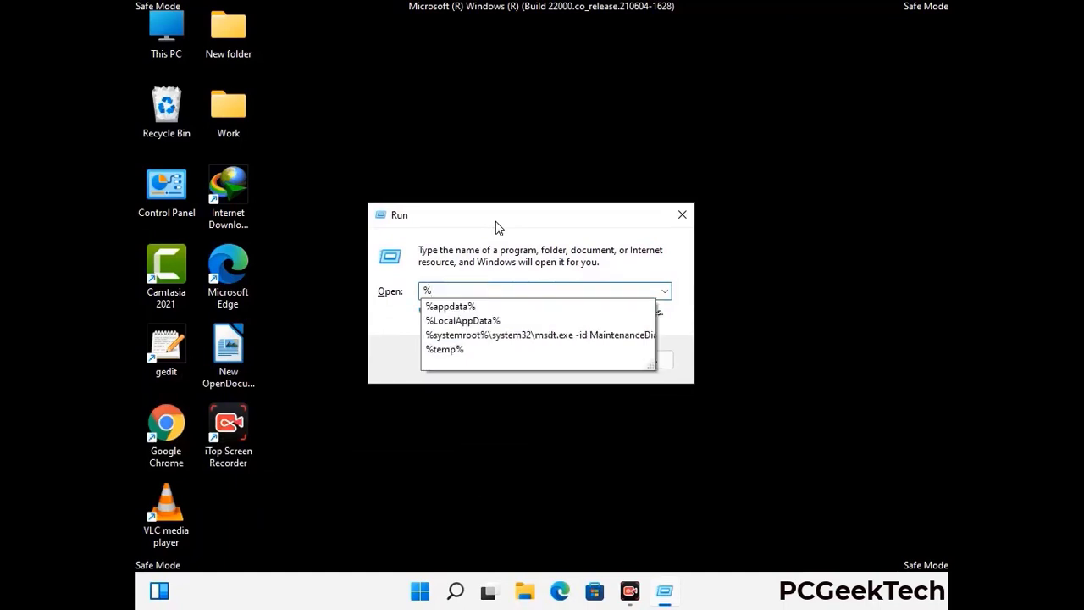
text(ProgramData%)
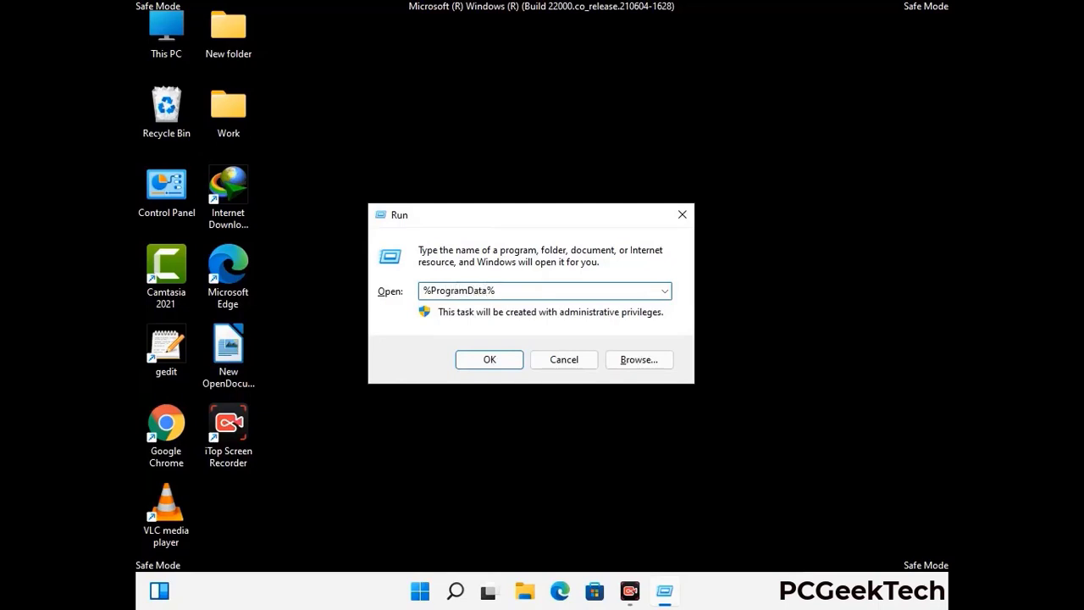
key(Return)
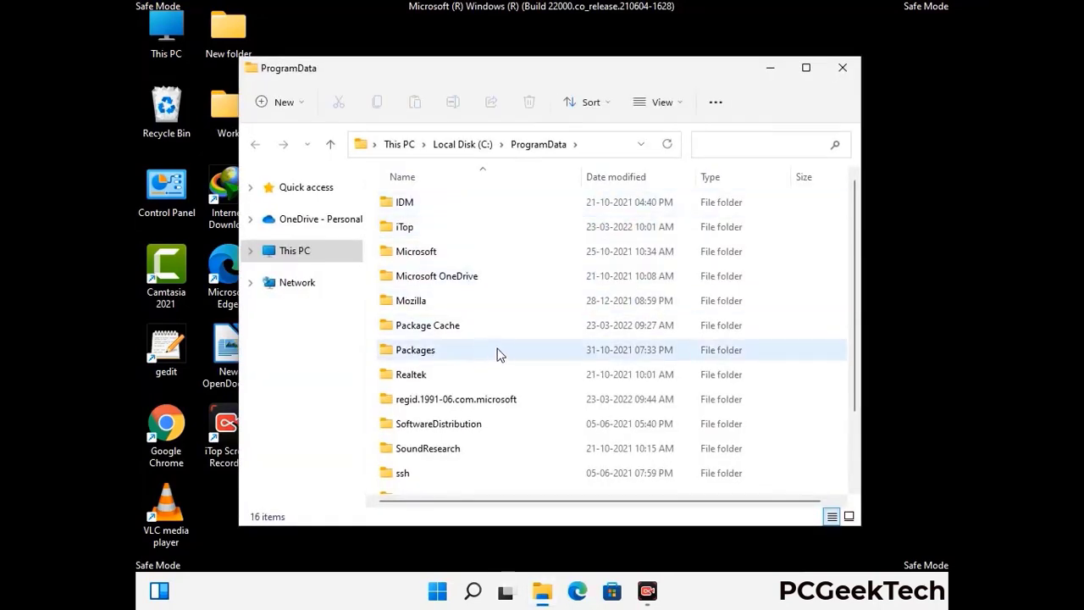
Delete the Mozilla folder from ProgramData, leaving 15 items, and close the window.
scroll(498, 359, down, 1)
scroll(496, 372, down, 1)
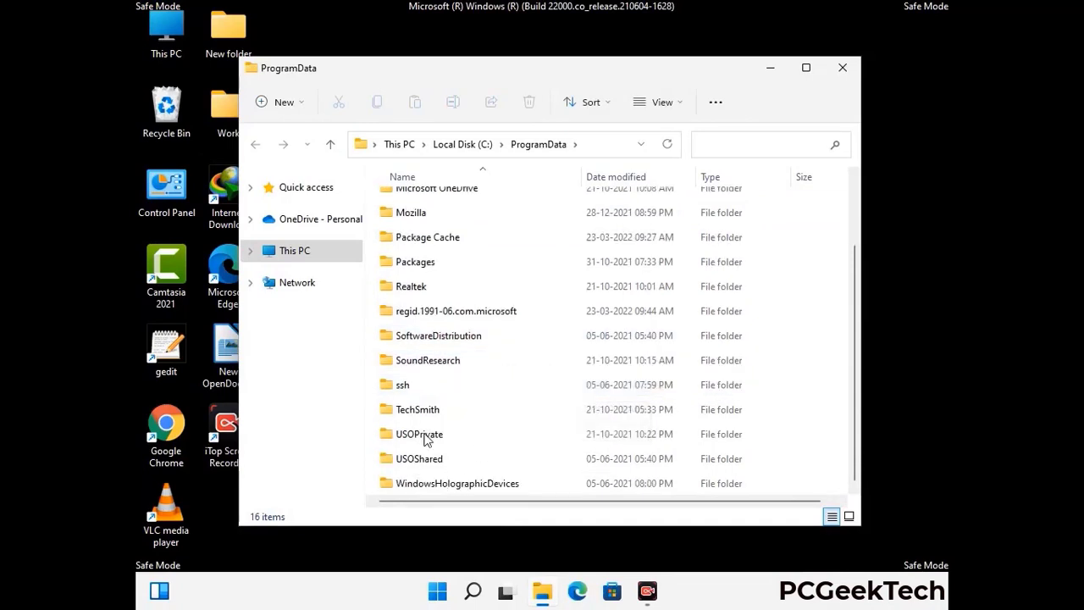
click(422, 213)
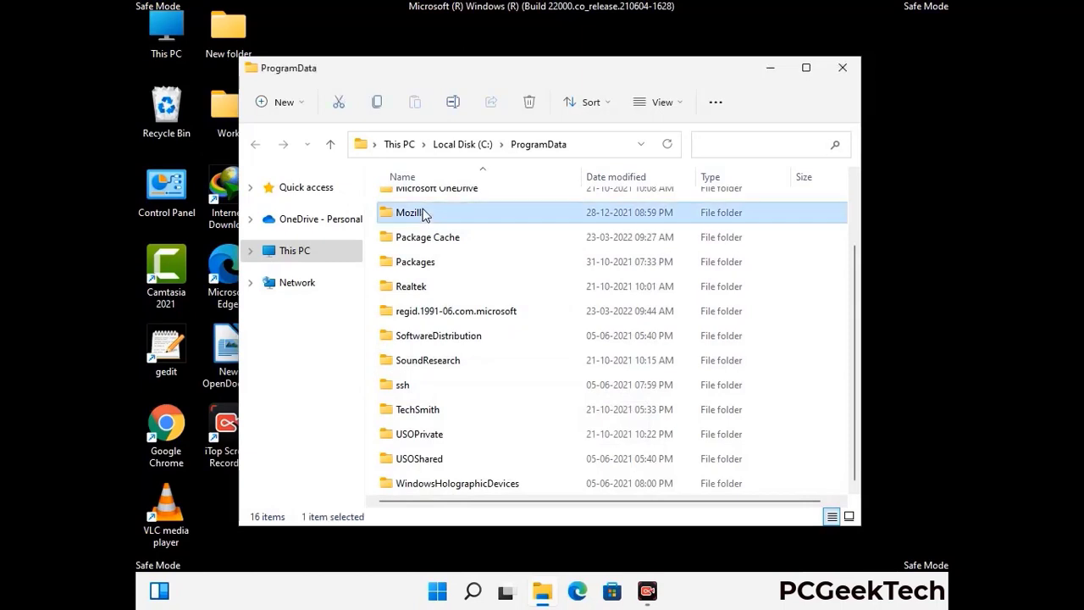
click(531, 102)
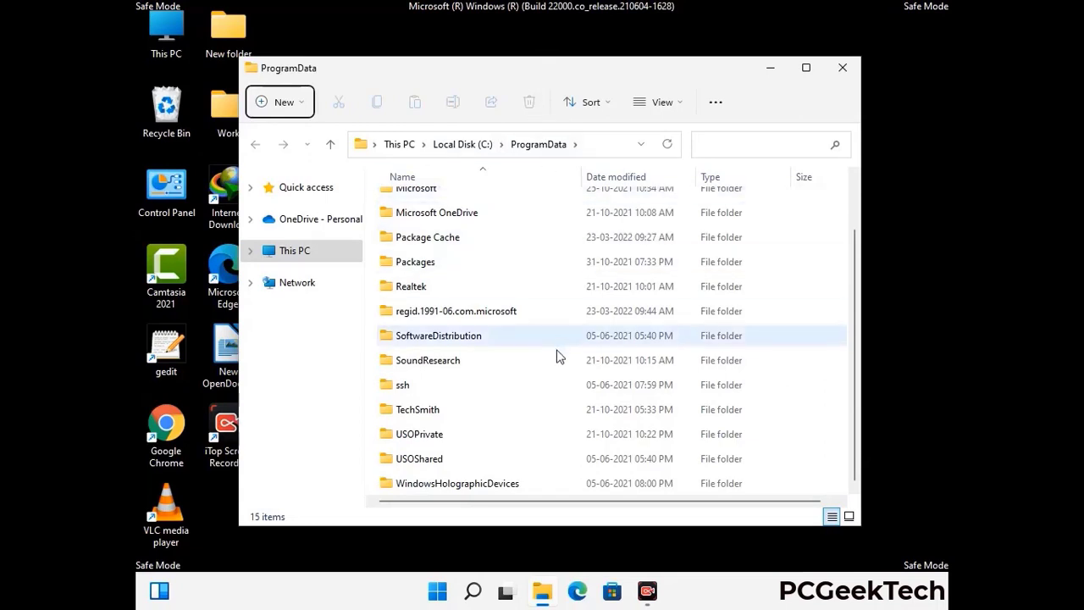
scroll(557, 357, up, 1)
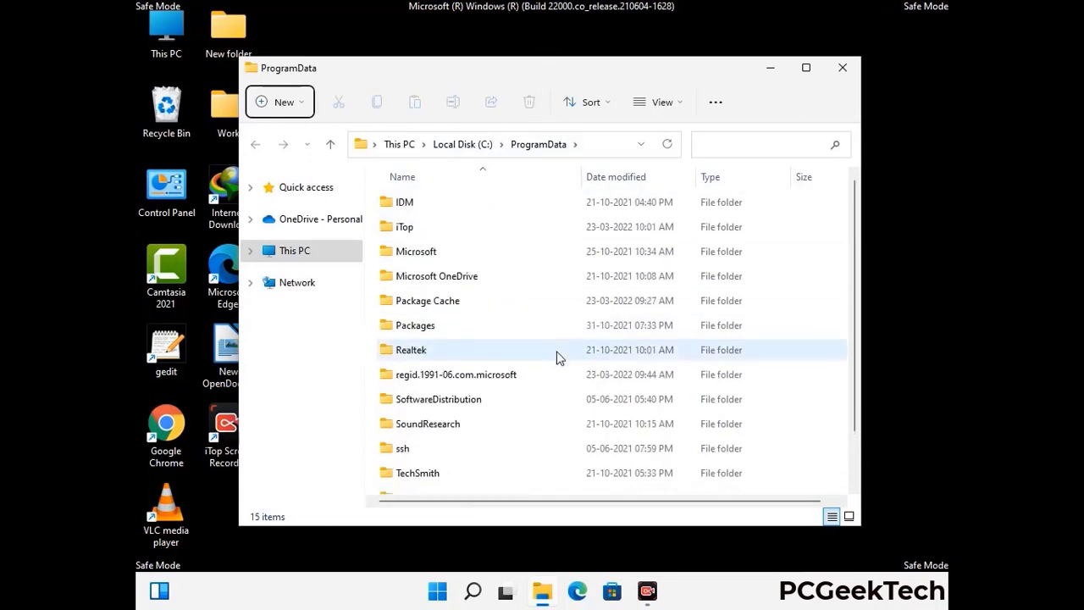
click(851, 71)
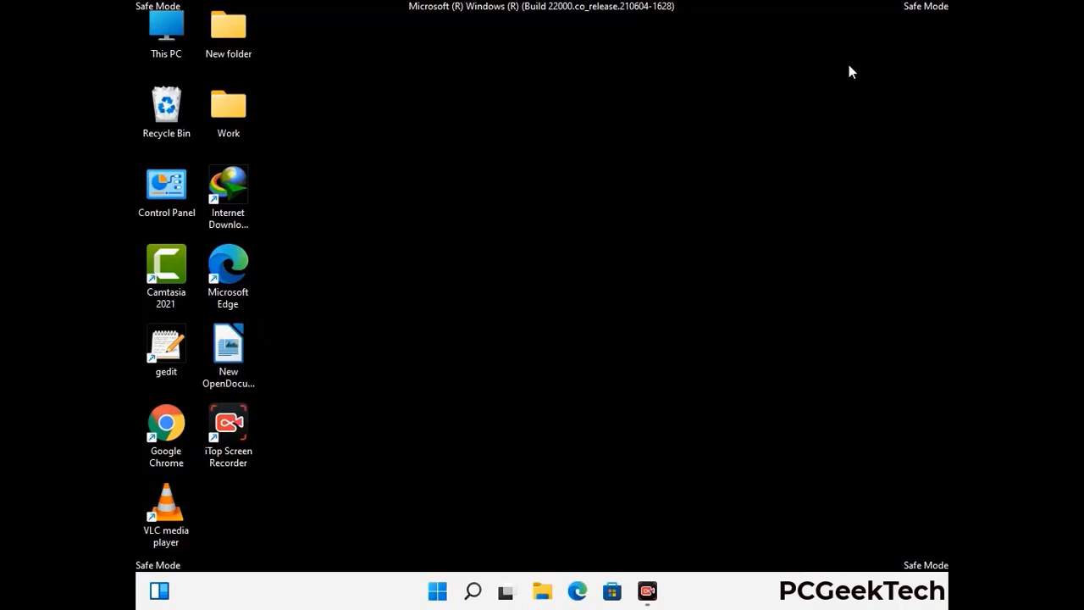
key(super+r)
drag(354, 392, 564, 213)
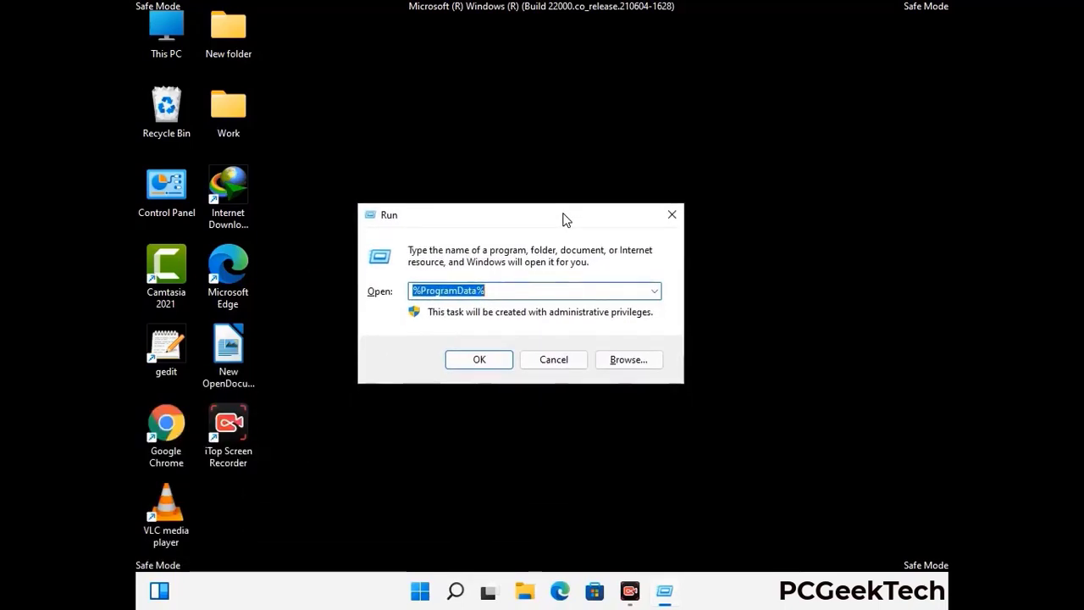
text(%Wi)
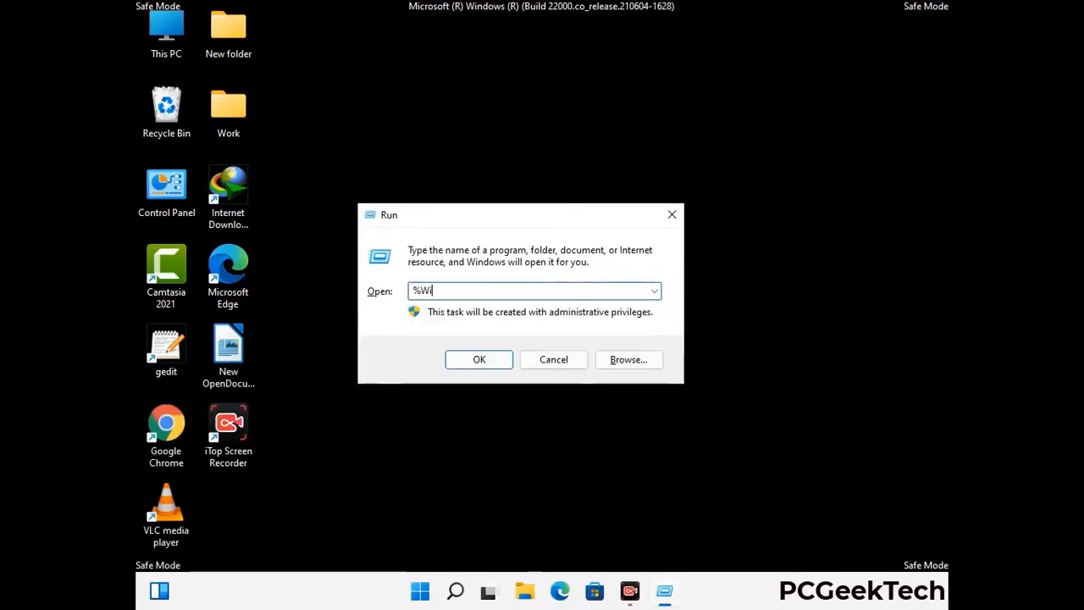
text(nDir%)
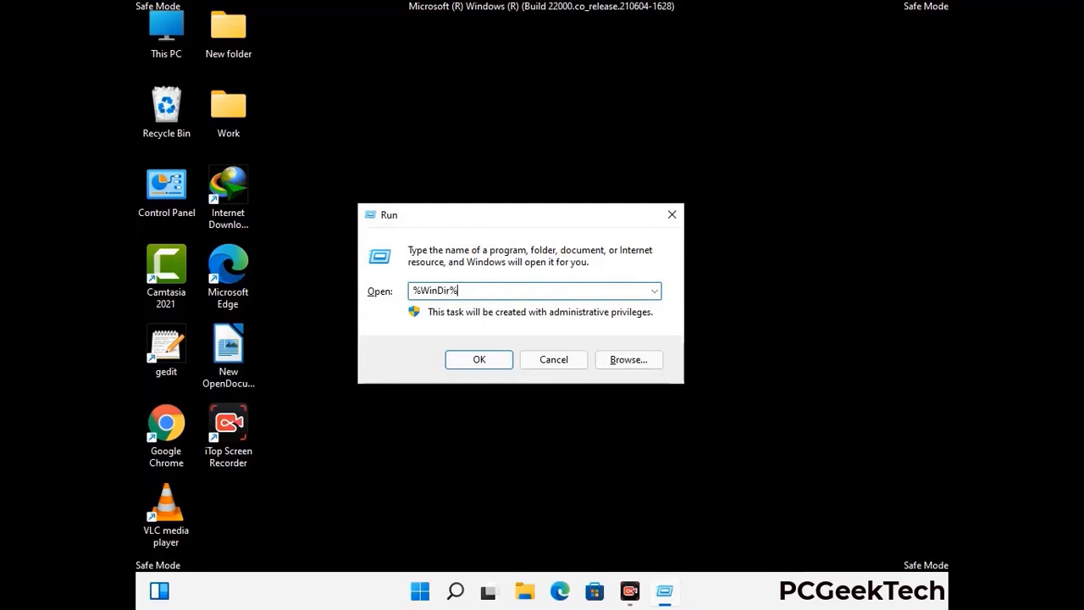
key(Return)
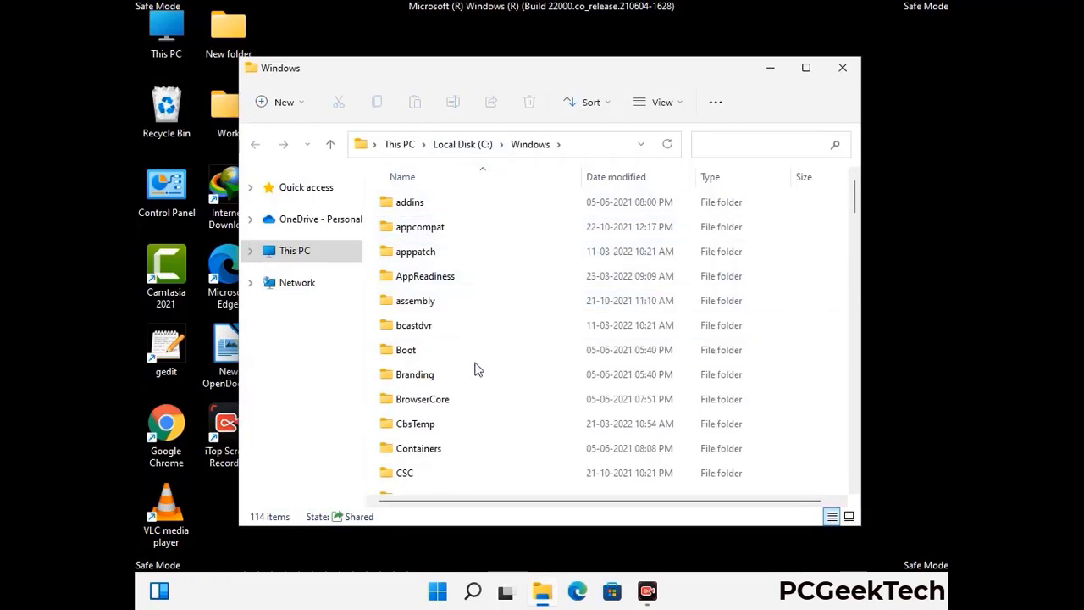
scroll(477, 370, down, 1)
scroll(477, 374, down, 3)
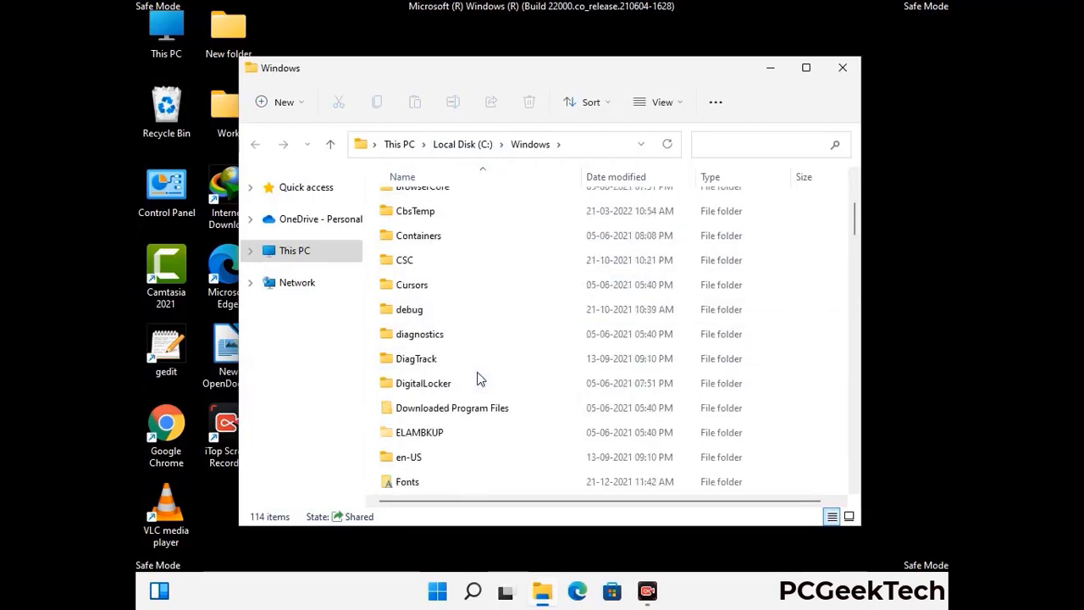
scroll(477, 380, down, 5)
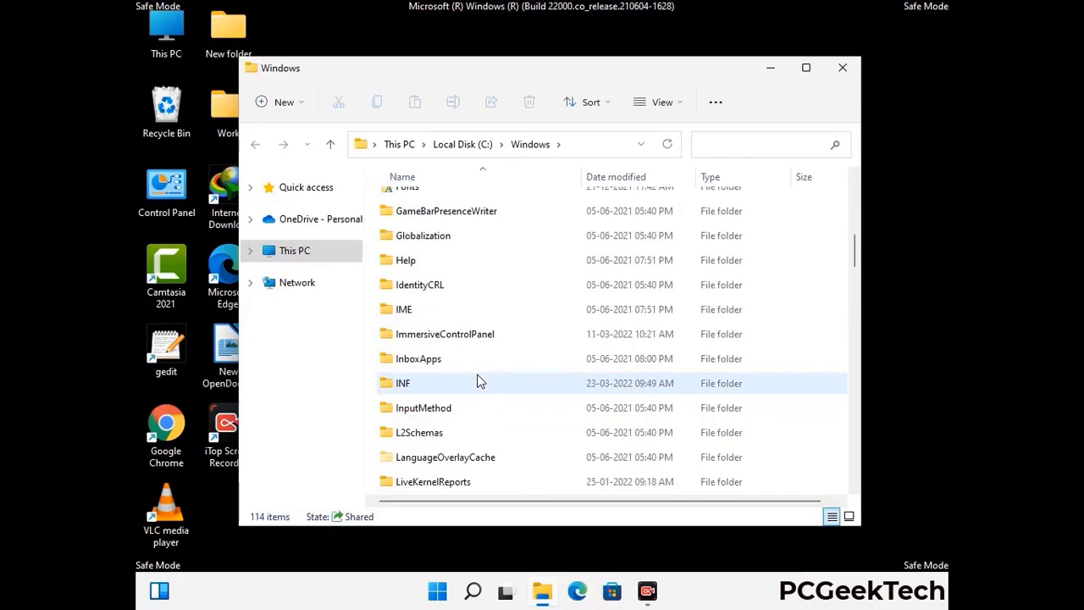
scroll(476, 382, down, 4)
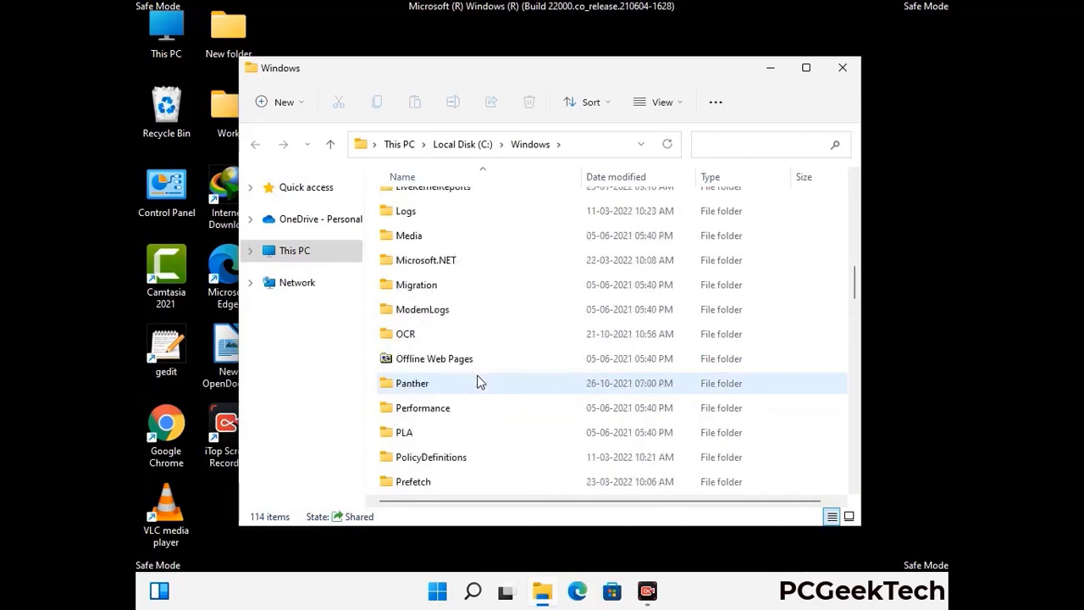
scroll(476, 382, down, 6)
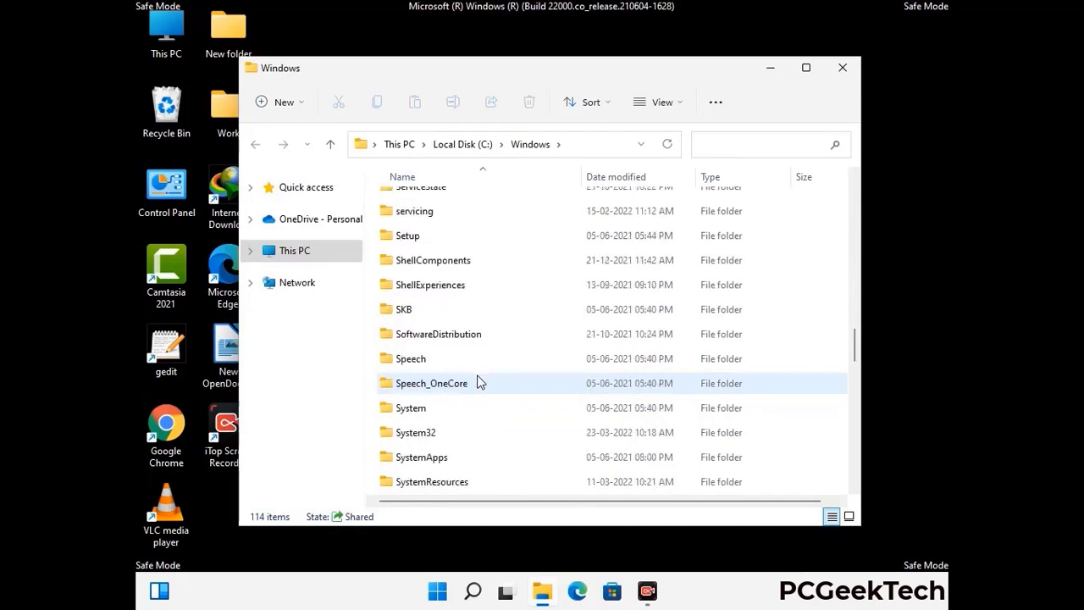
scroll(477, 383, down, 7)
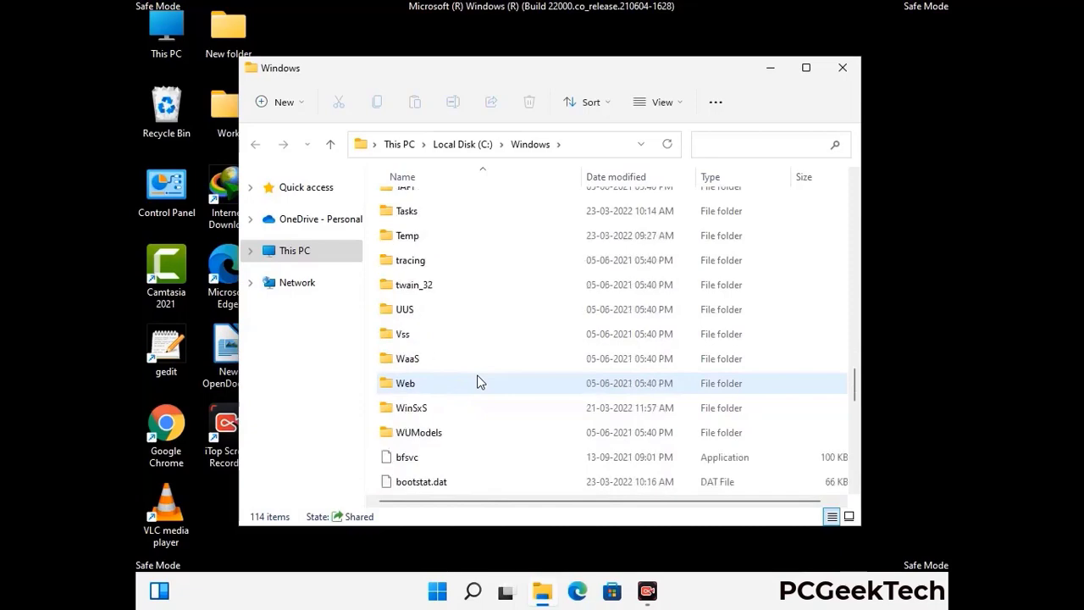
scroll(477, 383, down, 8)
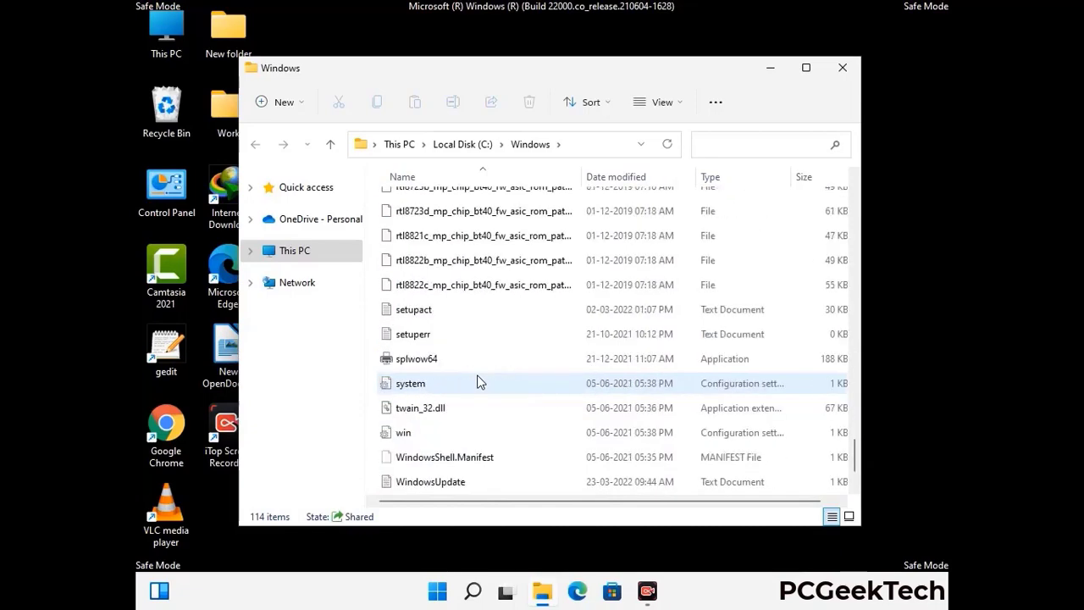
scroll(477, 383, up, 12)
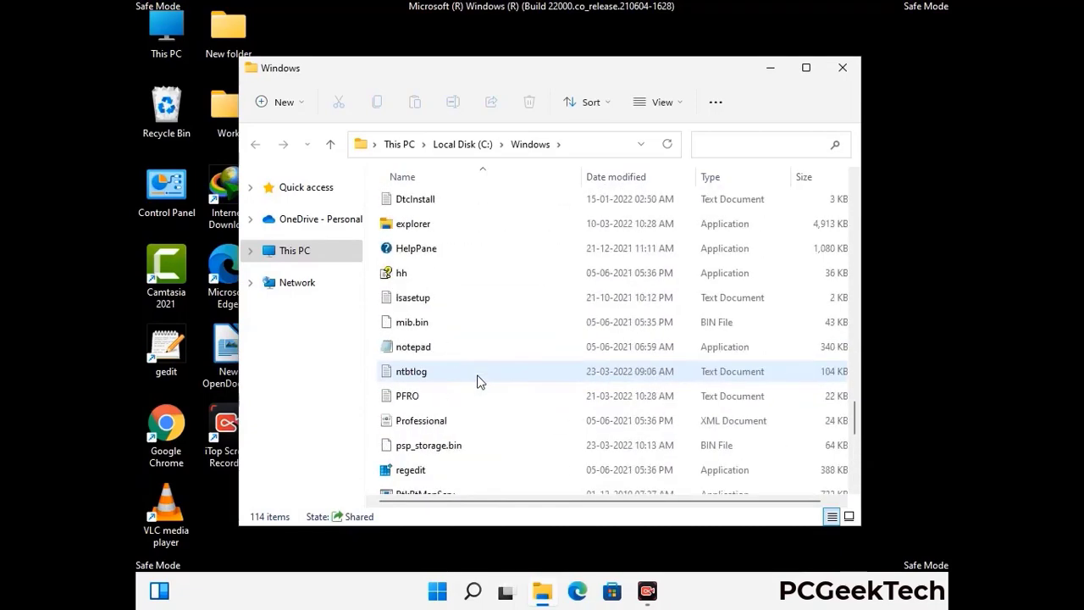
scroll(476, 381, up, 4)
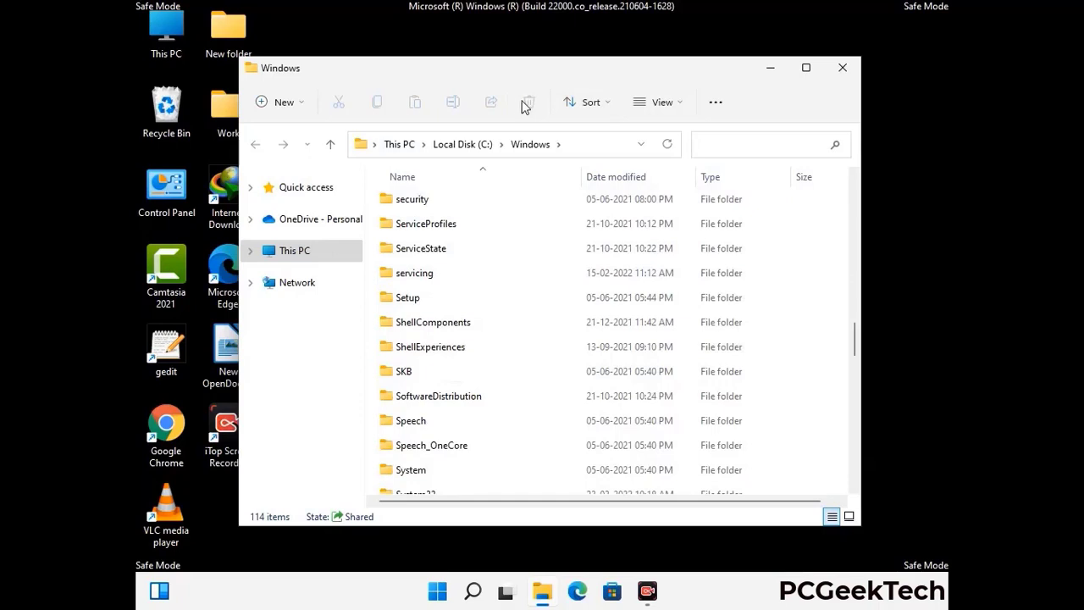
click(849, 71)
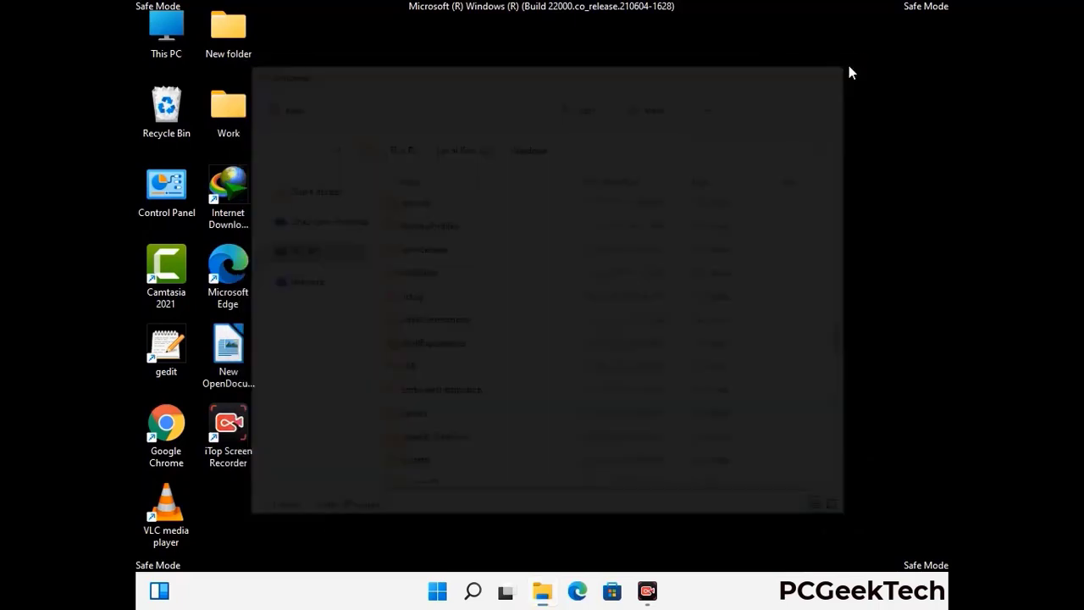
Run %temp% to open the user's Temp folder.
key(super+r)
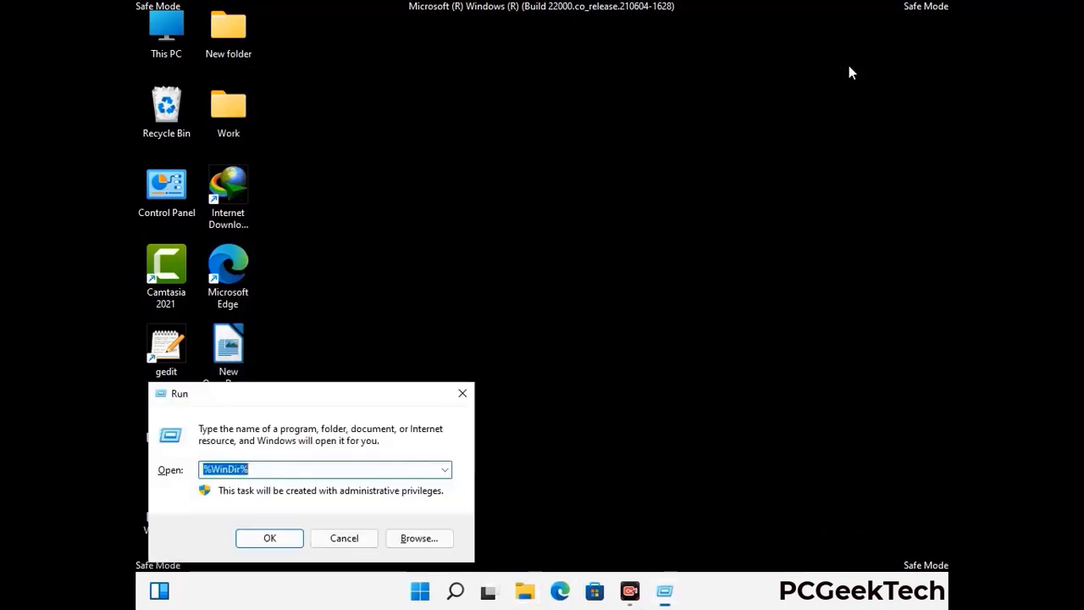
drag(361, 399, 615, 145)
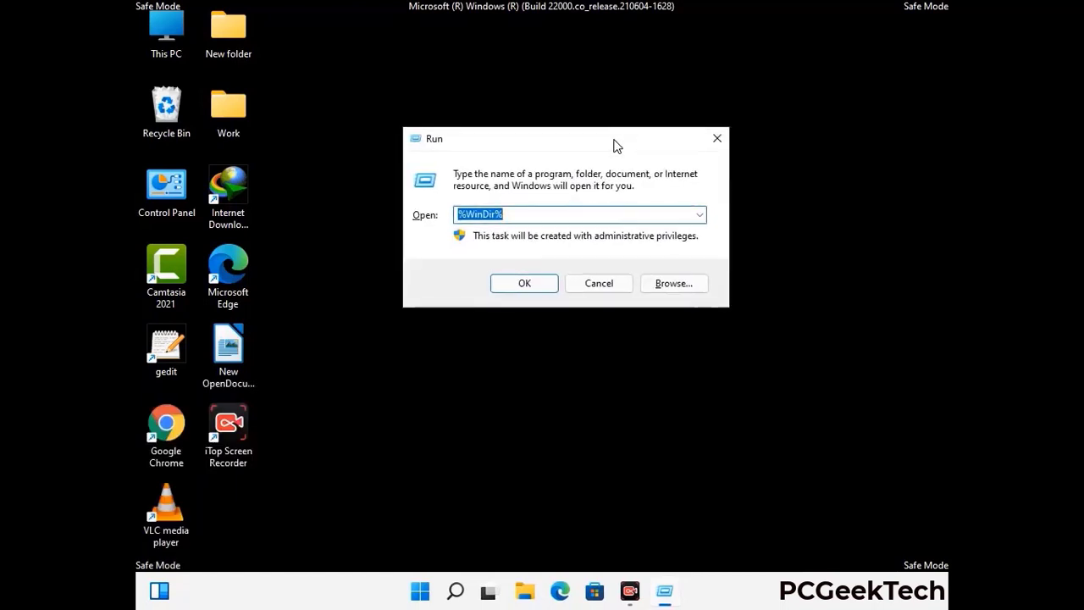
text(%temp%)
click(615, 145)
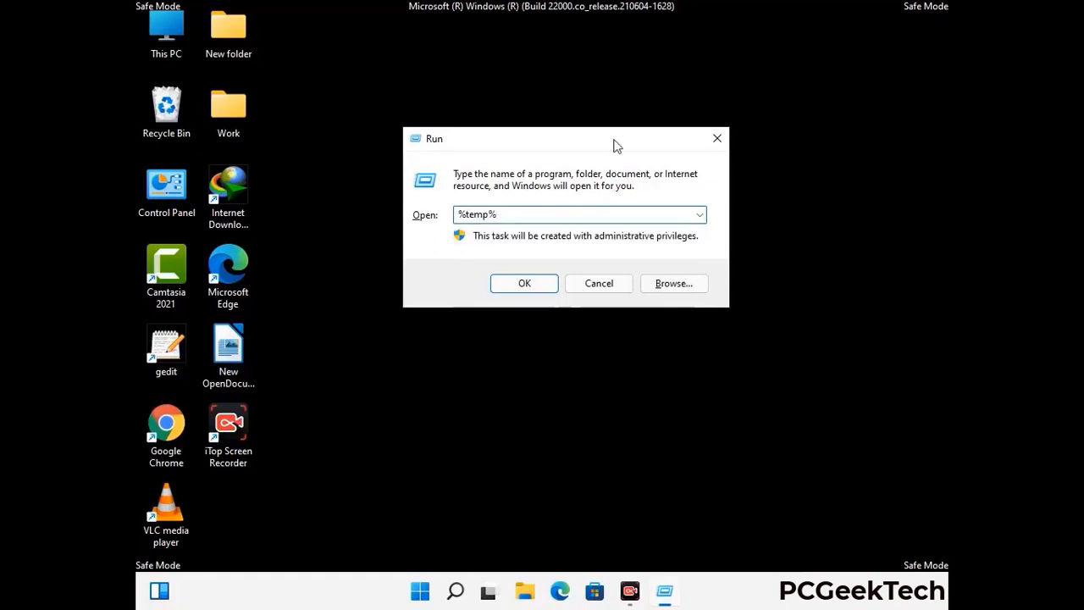
click(543, 283)
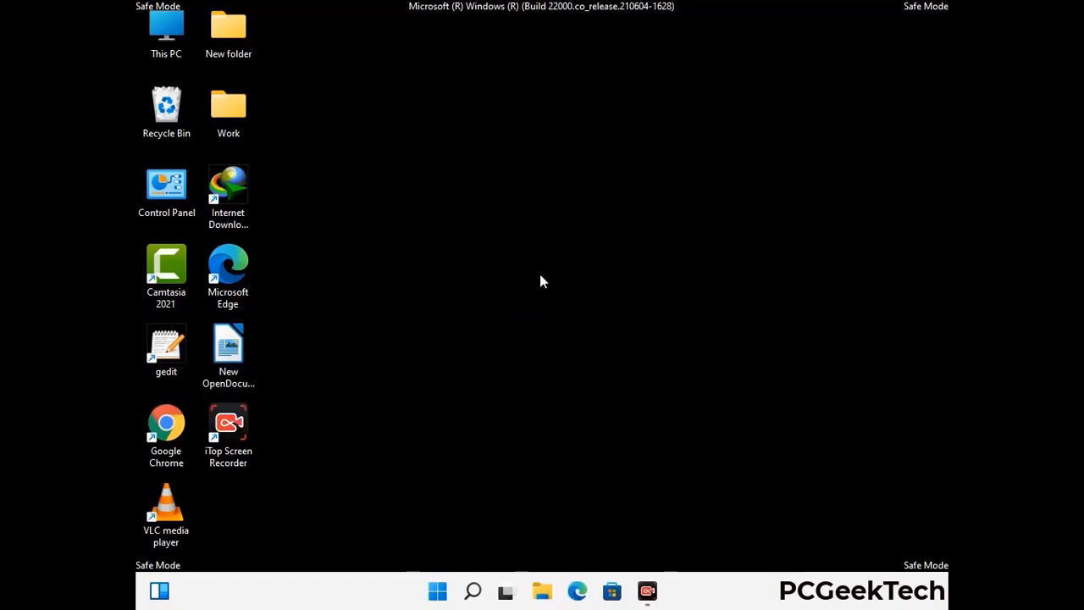
Select and delete all 100 Temp items, then close the window.
click(492, 326)
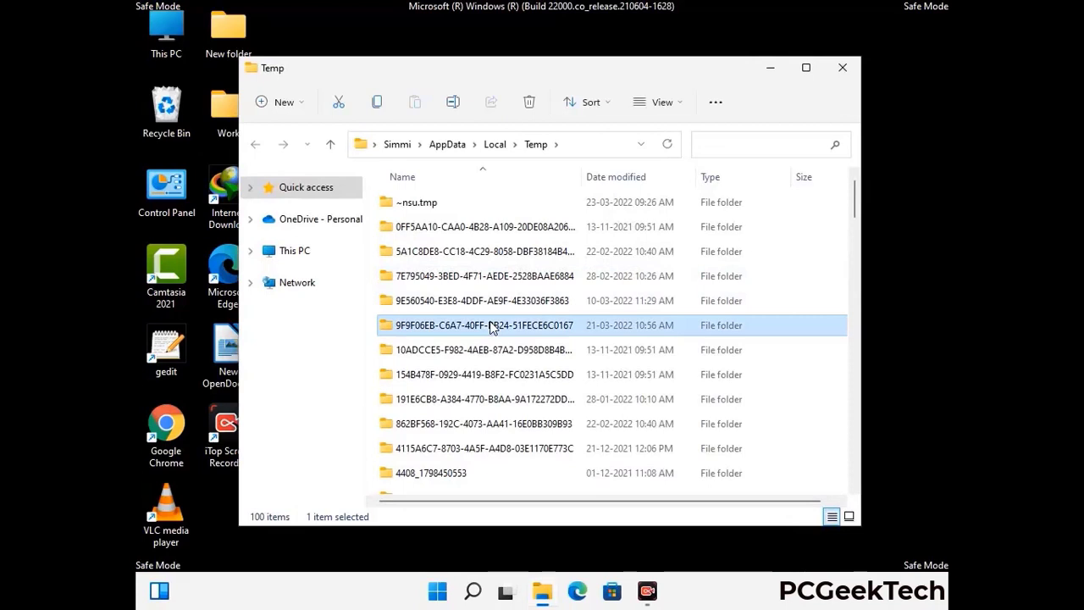
key(ctrl+a)
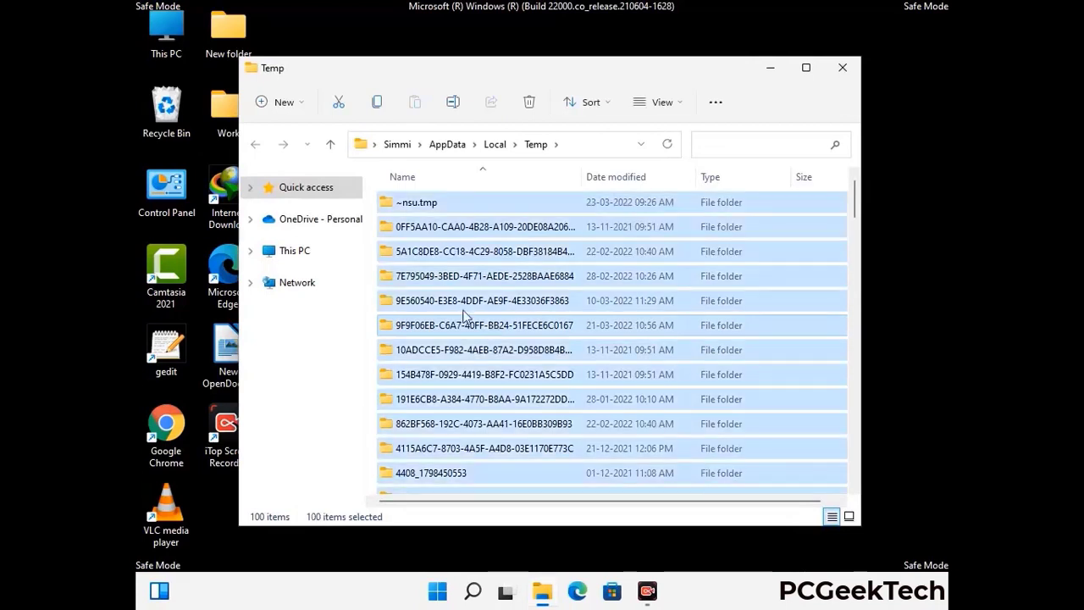
click(530, 103)
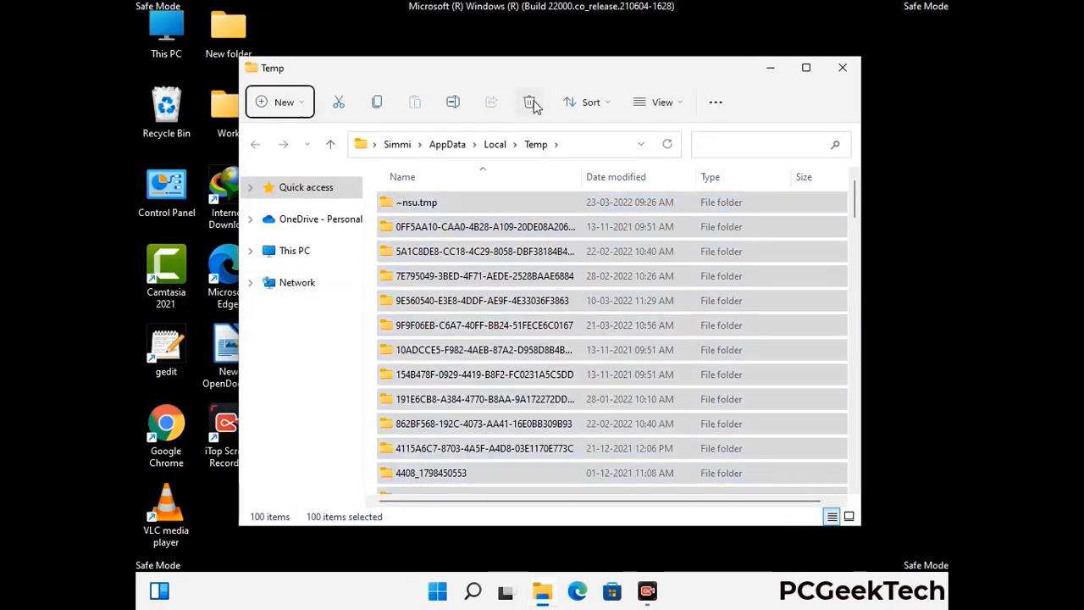
click(842, 67)
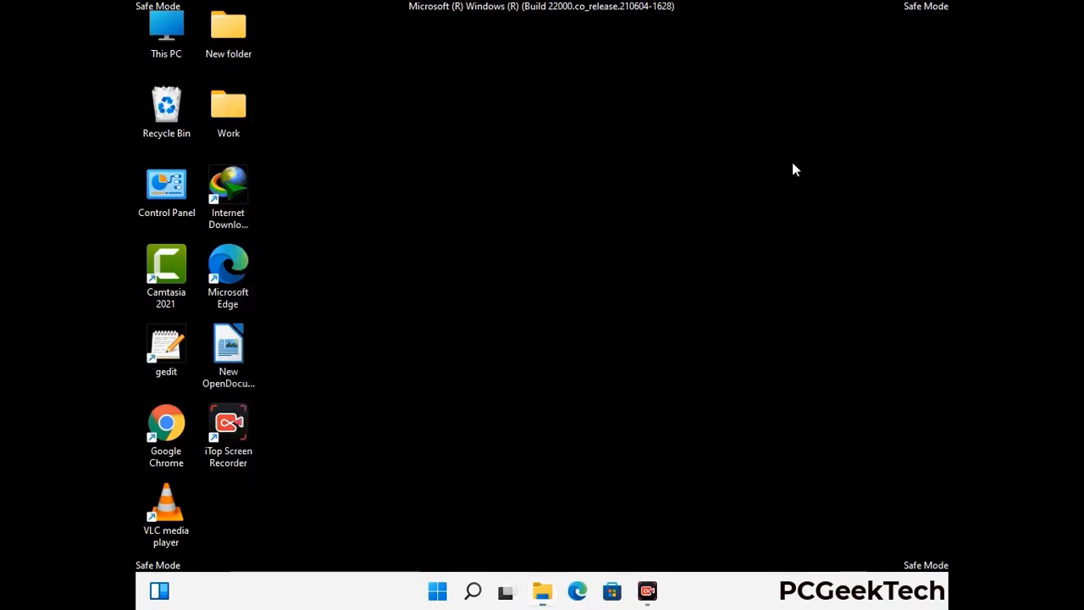
Open C:\Windows\Temp via 'temp', delete all six items, and close the window.
key(super+r)
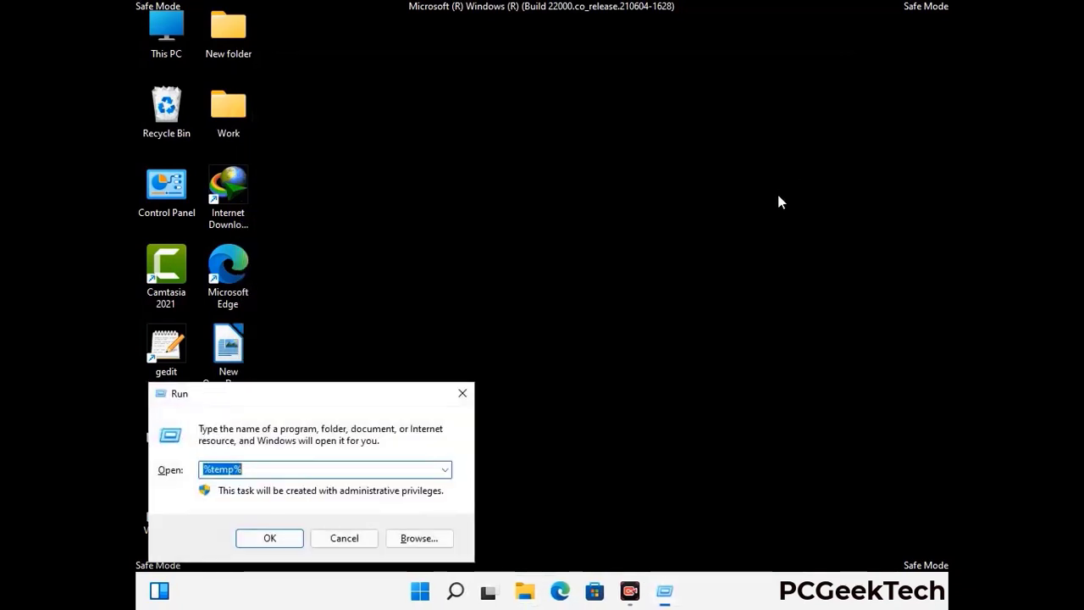
drag(370, 392, 618, 157)
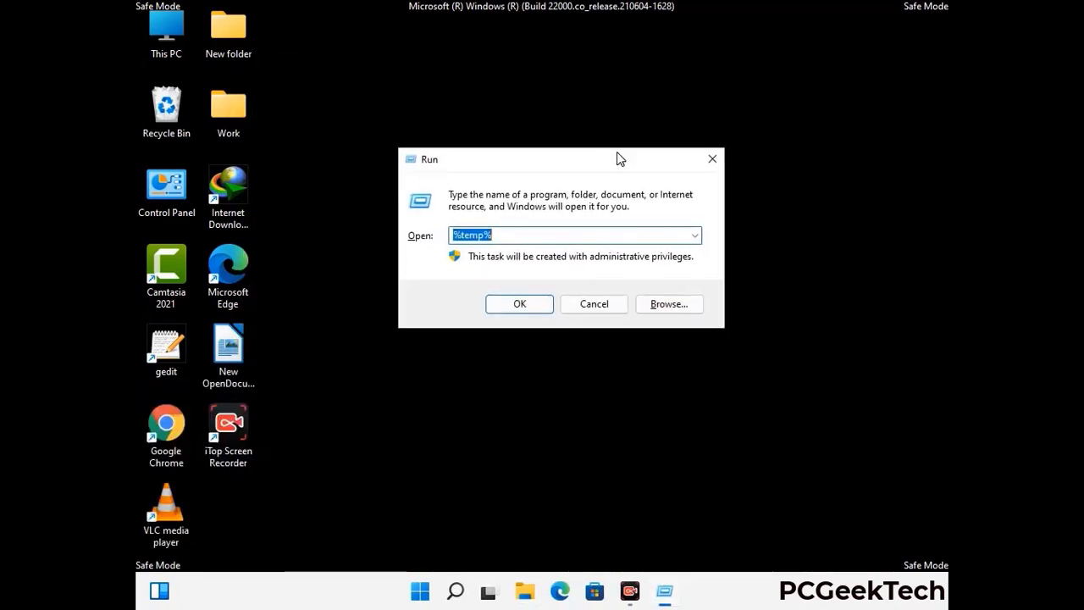
text(temp)
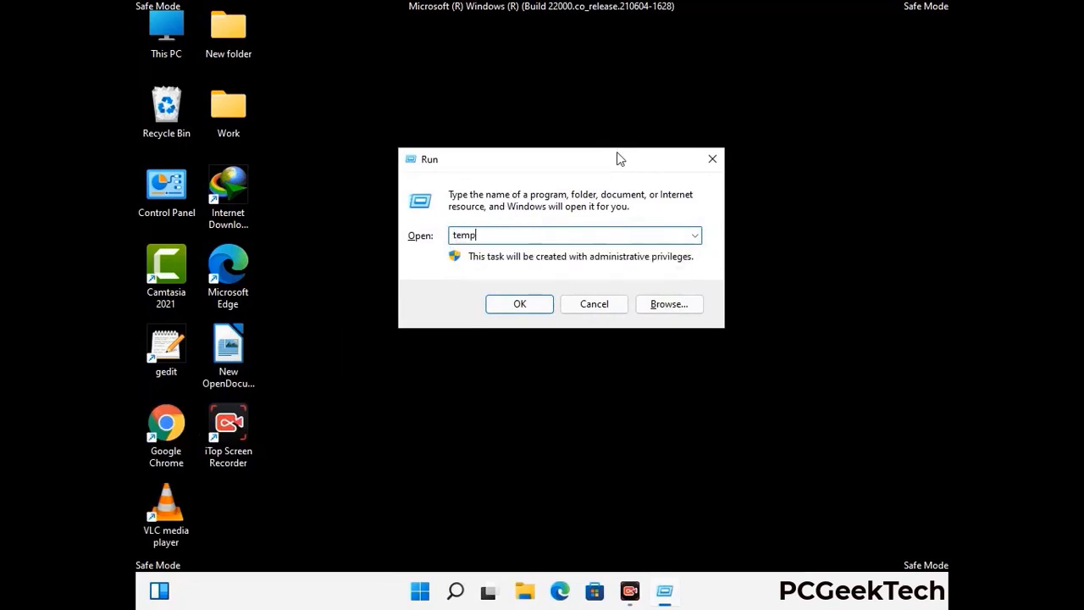
key(Return)
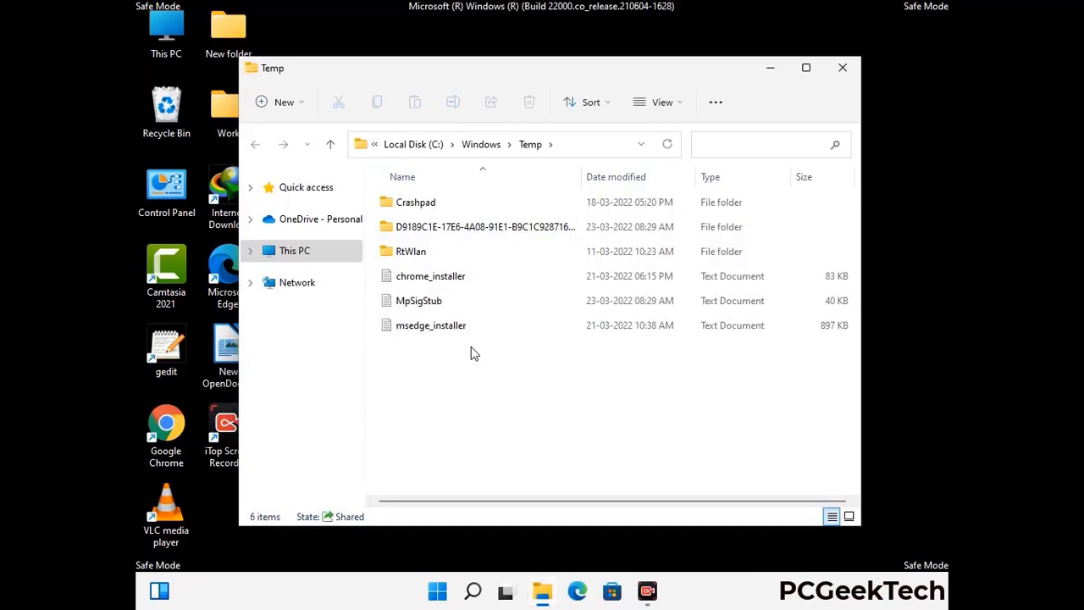
key(ctrl+a)
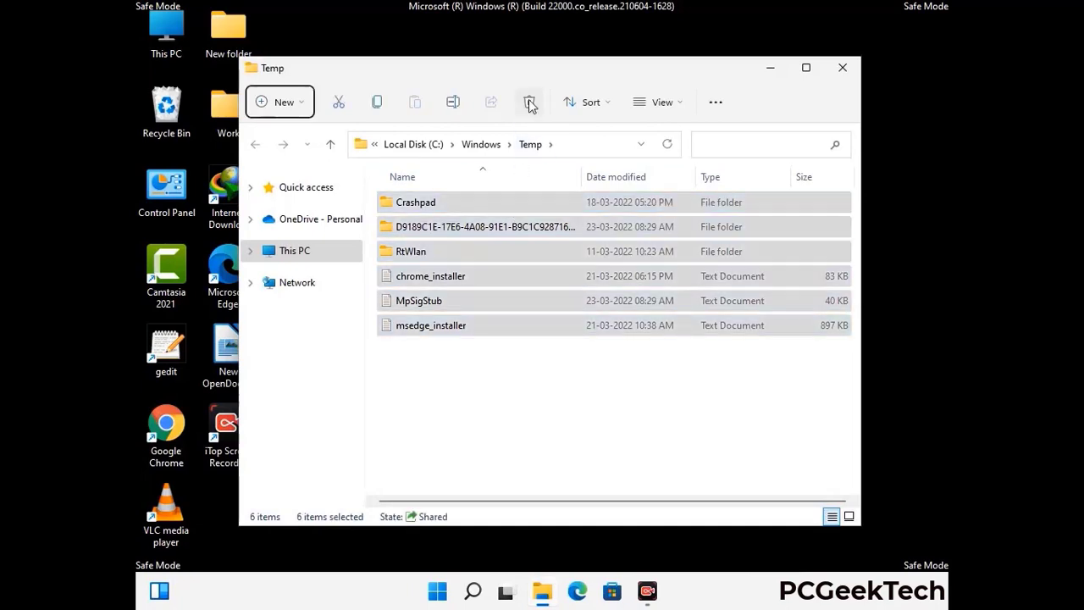
click(529, 102)
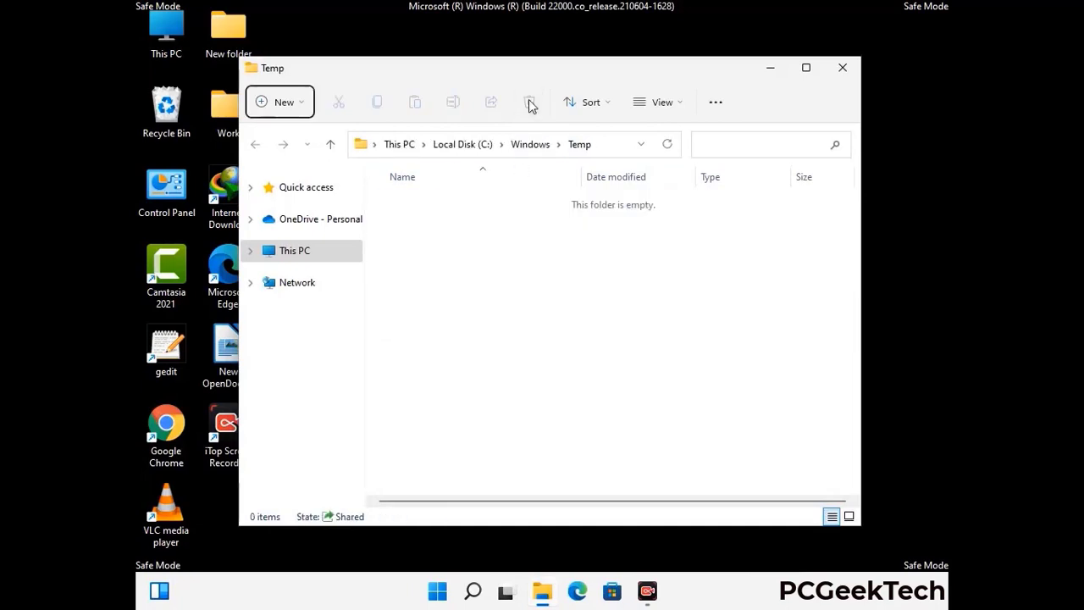
click(844, 71)
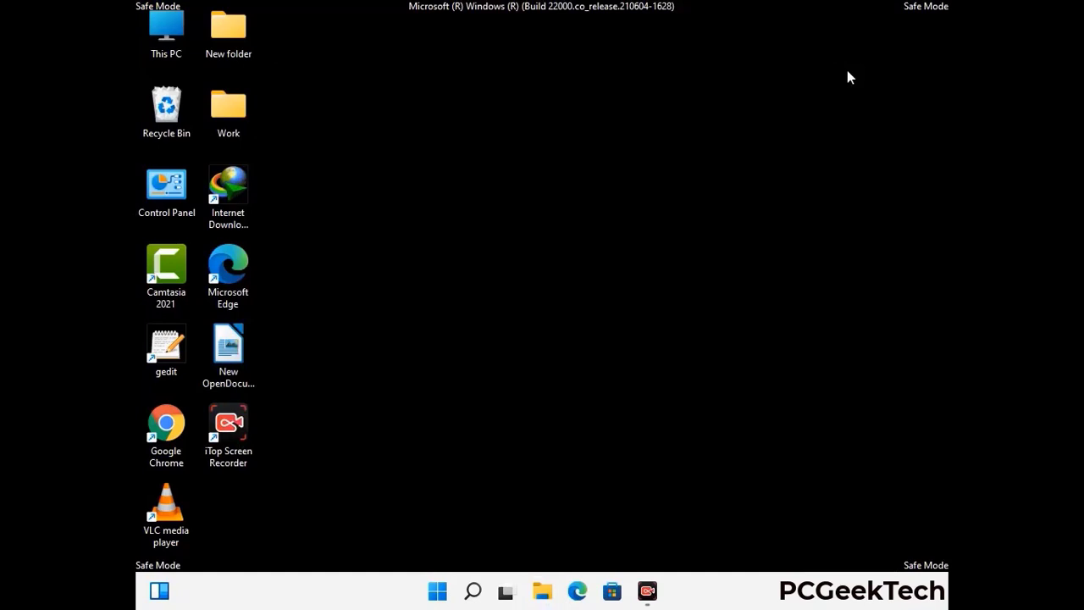
Launch Registry Editor by running regedit from the Run dialog.
key(super+r)
drag(330, 395, 564, 138)
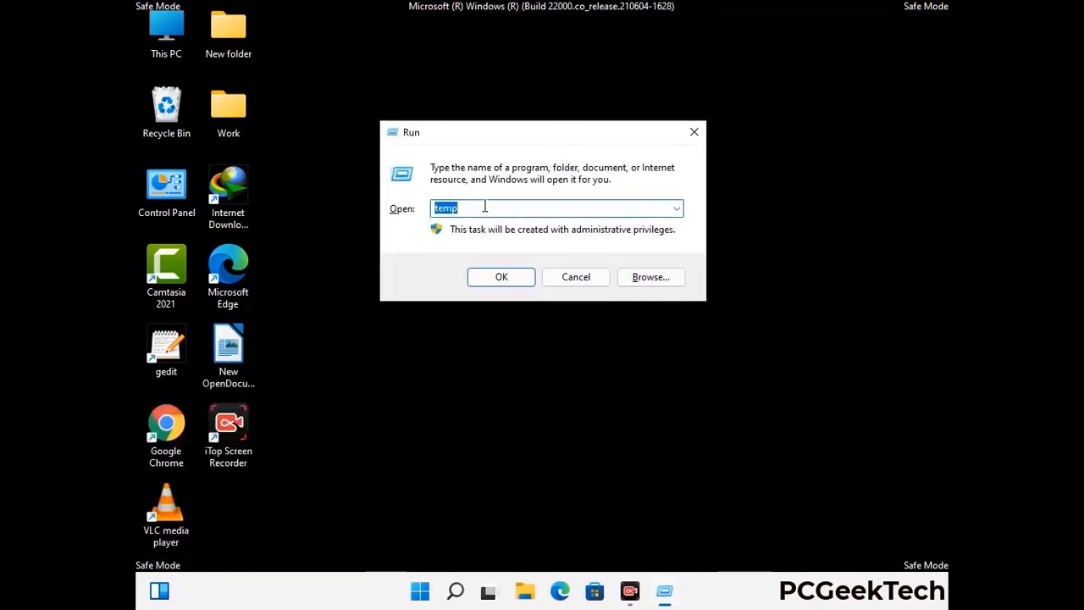
text(regedit)
key(Return)
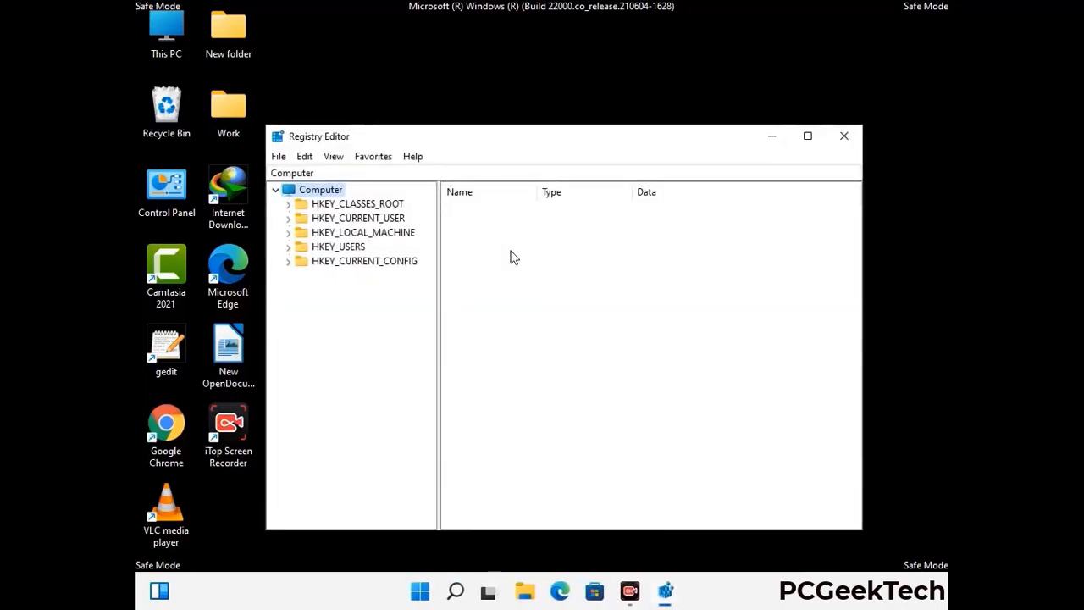
Expand HKEY_CURRENT_USER > Software > Microsoft in the registry key tree.
click(356, 232)
click(288, 217)
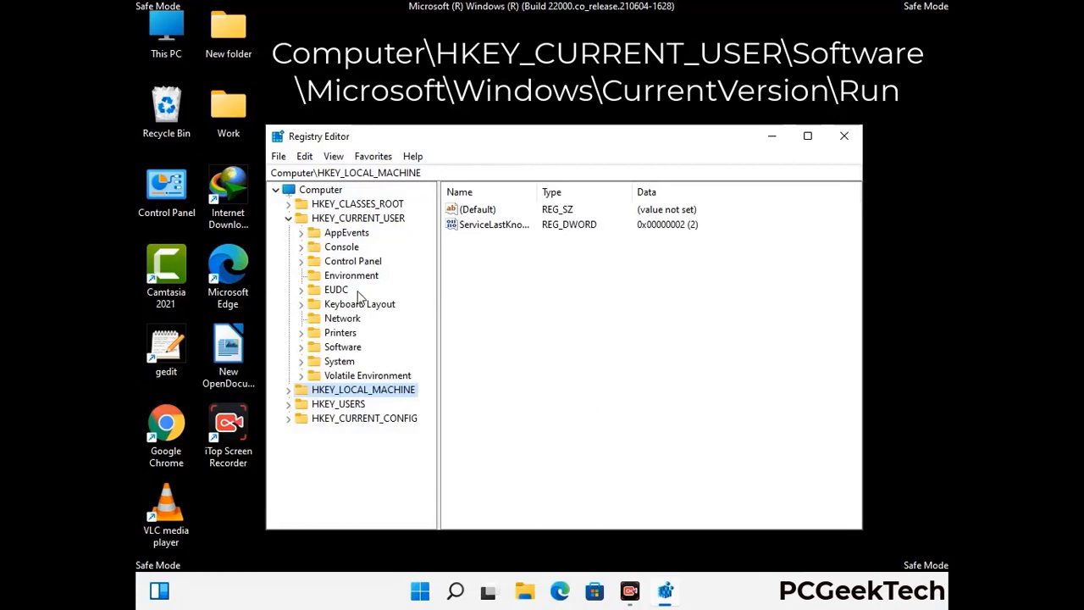
click(338, 350)
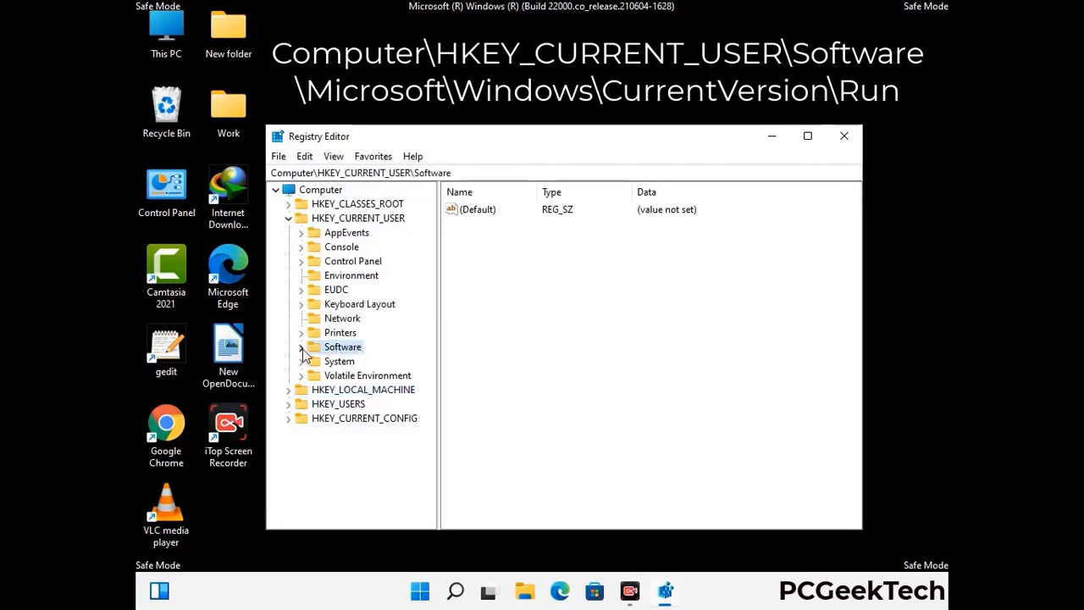
click(299, 348)
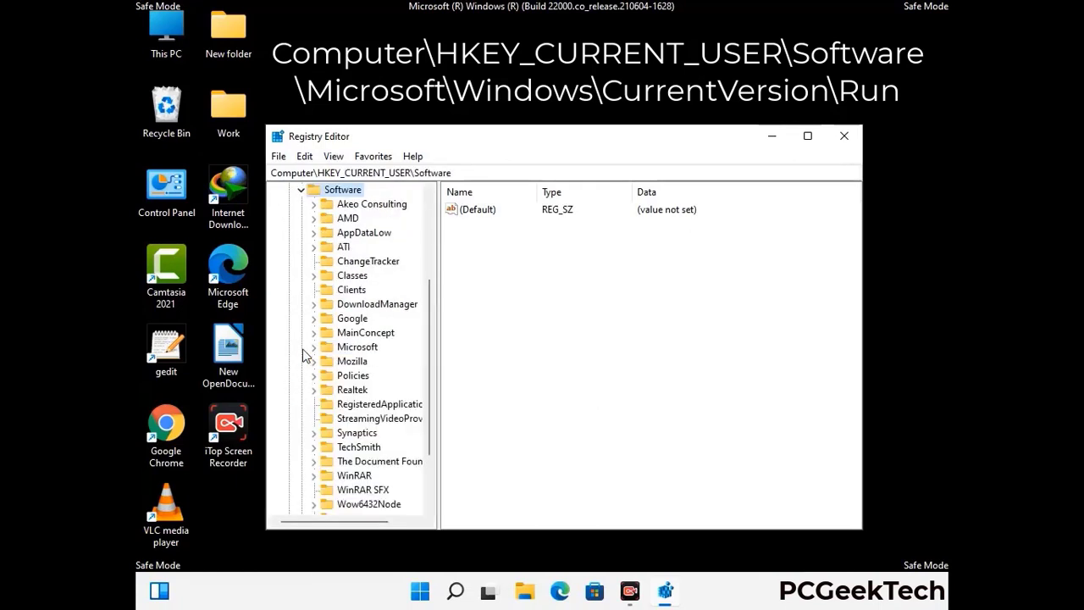
double_click(356, 347)
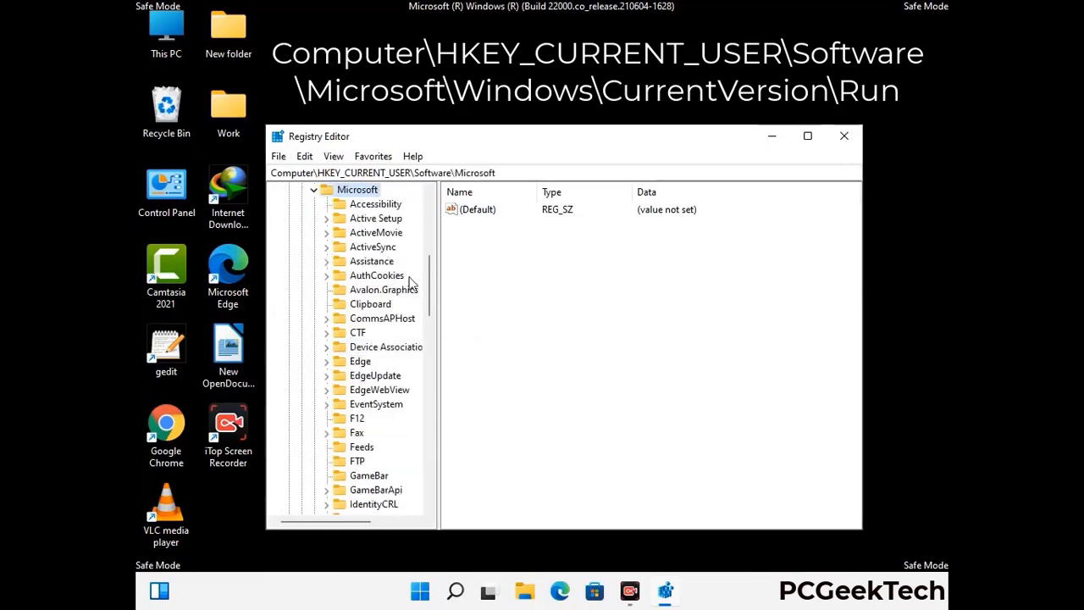
Drill down through Windows > CurrentVersion and select the Run key to show its startup entries.
scroll(392, 370, down, 2)
scroll(392, 370, down, 2)
scroll(392, 370, down, 1)
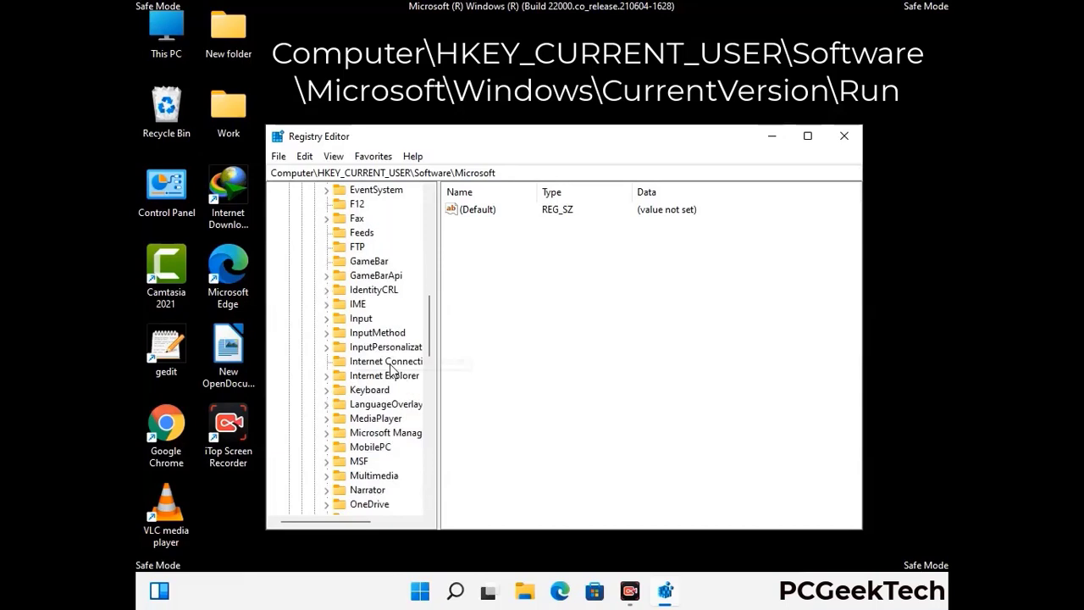
scroll(392, 370, down, 2)
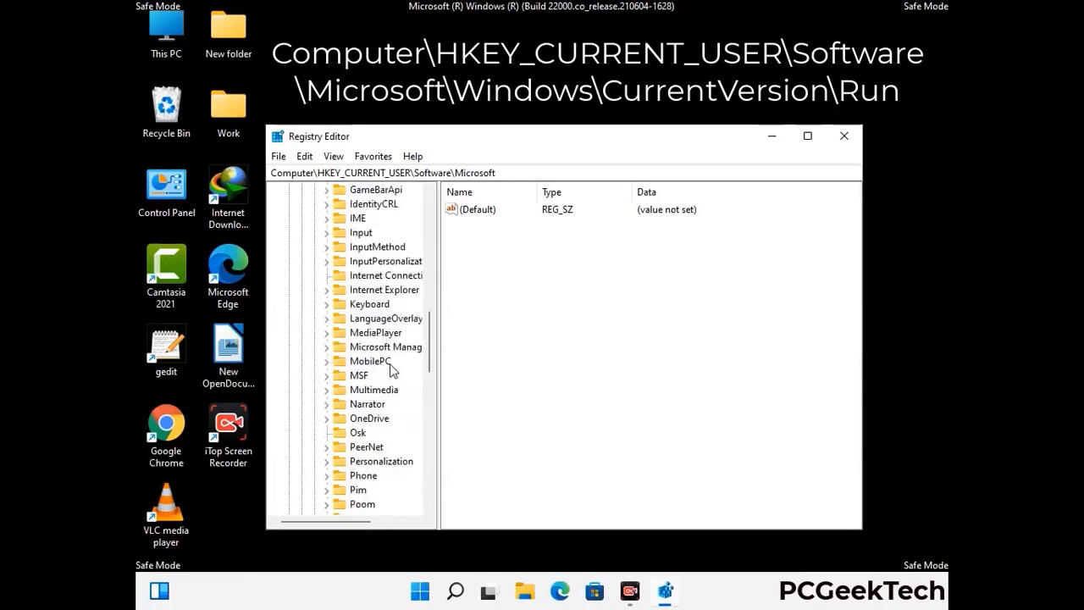
scroll(392, 371, down, 7)
scroll(392, 370, down, 3)
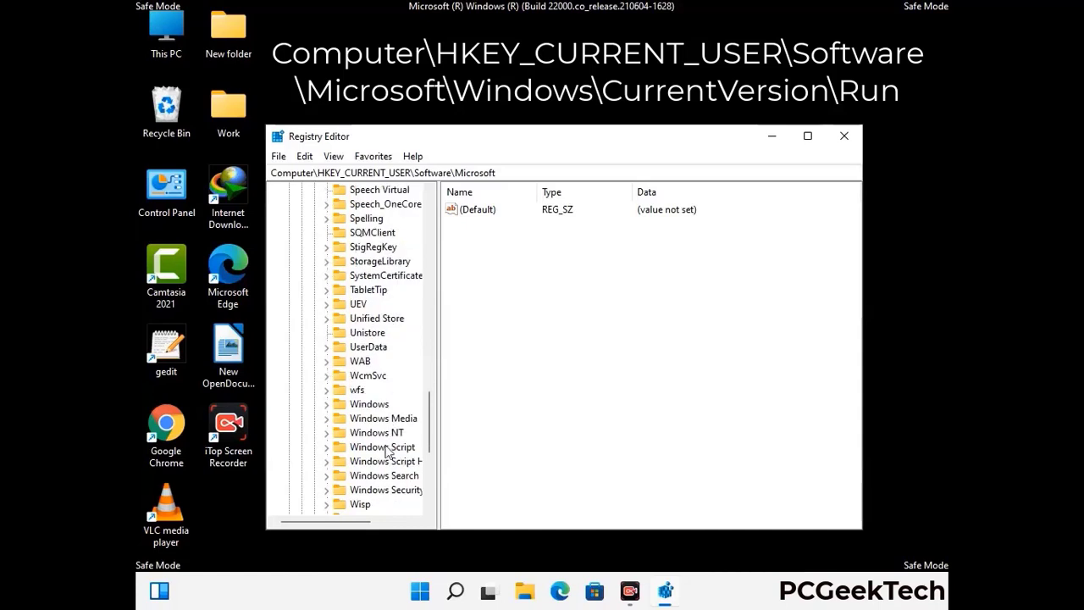
double_click(381, 404)
scroll(393, 396, down, 1)
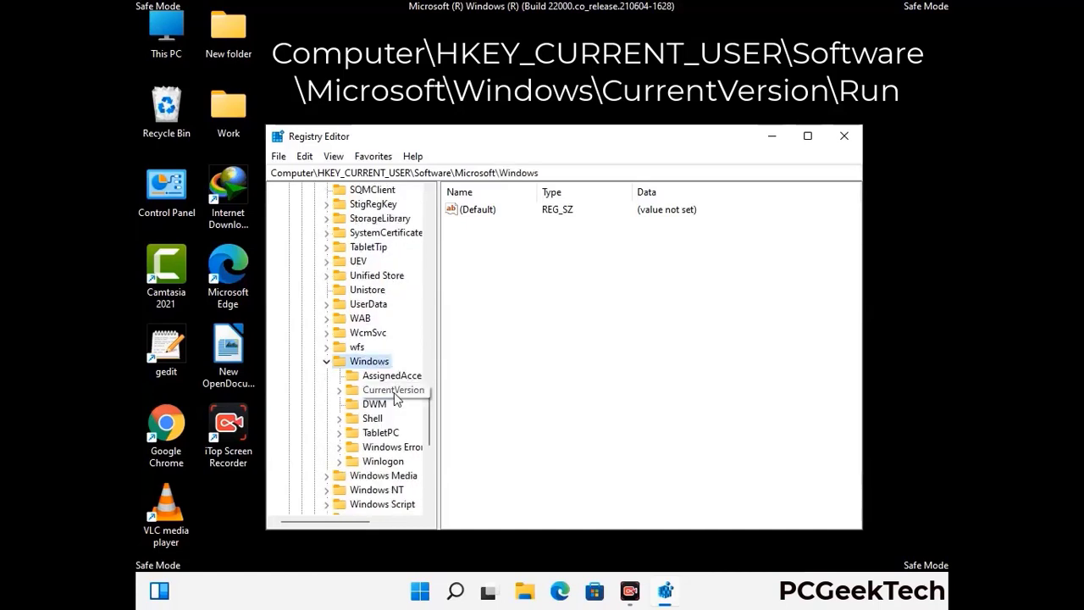
double_click(393, 390)
scroll(389, 373, down, 5)
scroll(388, 368, down, 4)
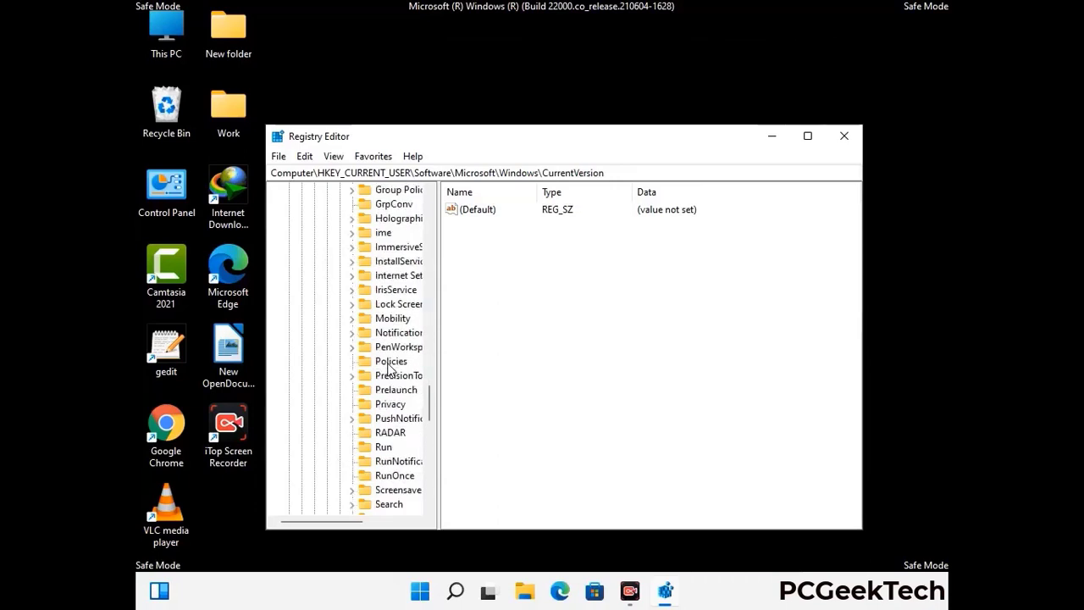
scroll(390, 369, down, 1)
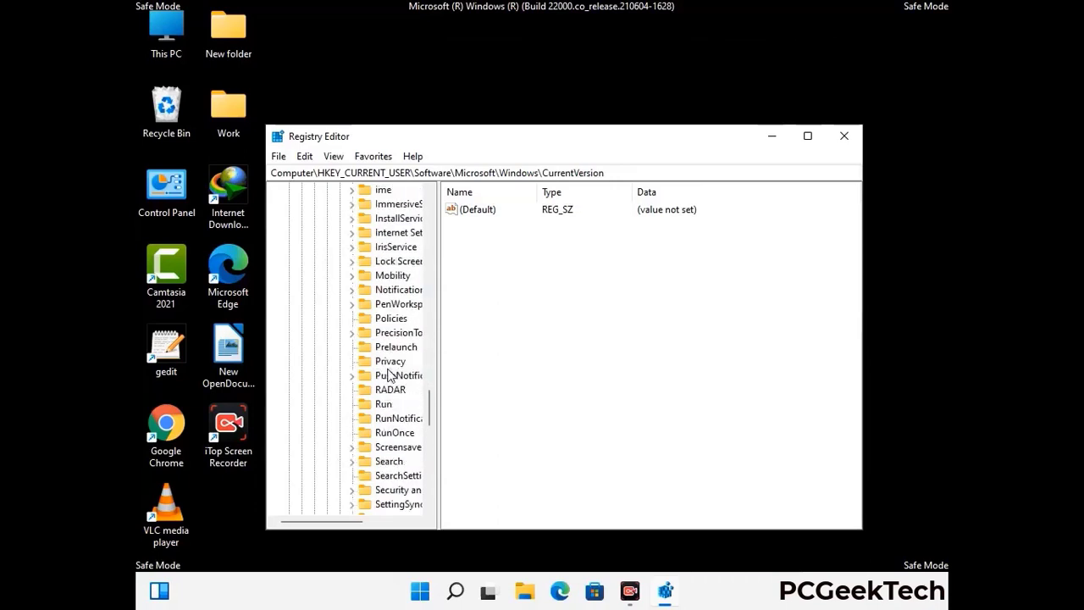
click(384, 405)
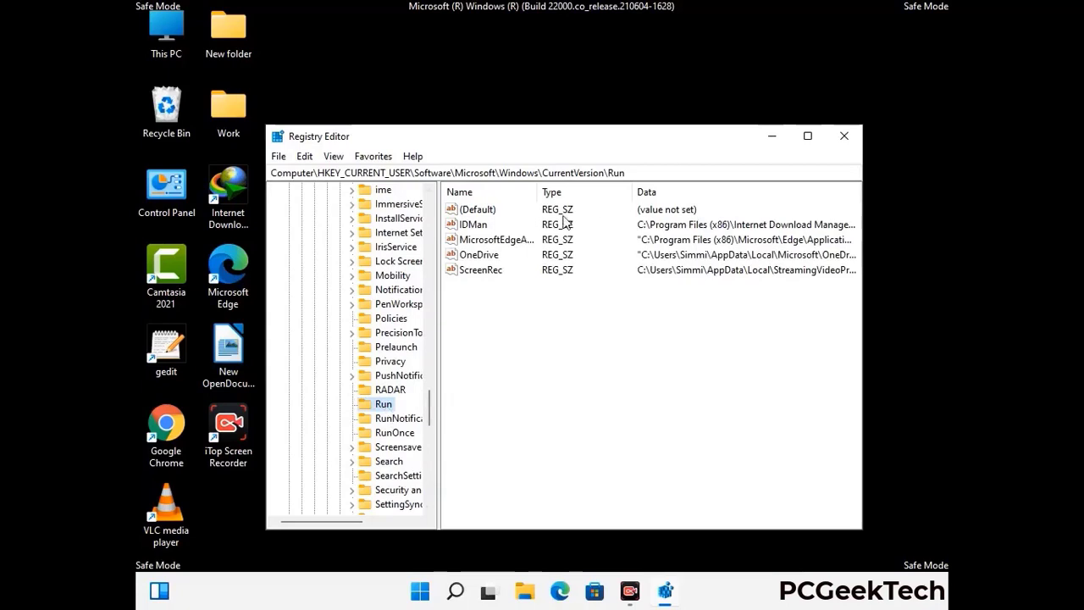
Delete the ScreenRec startup value from the Run key and confirm the deletion.
click(479, 271)
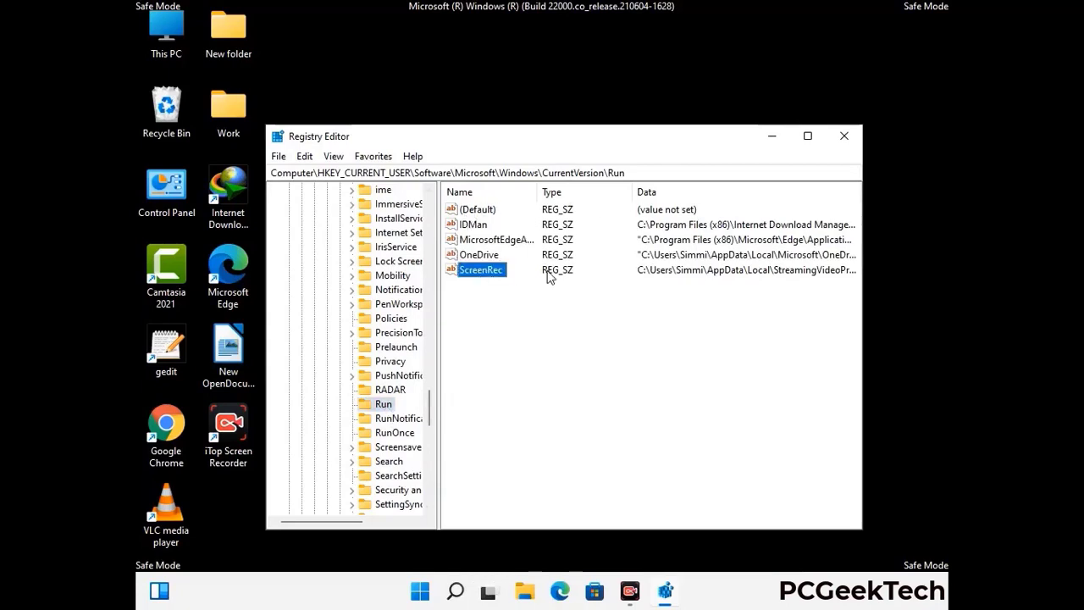
click(489, 273)
right_click(489, 273)
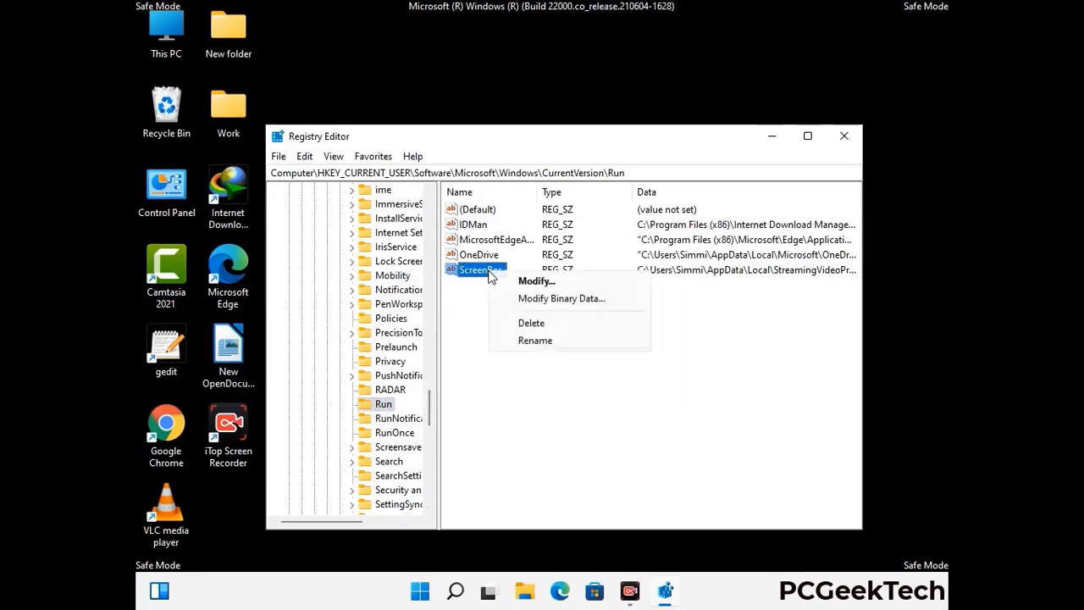
click(520, 323)
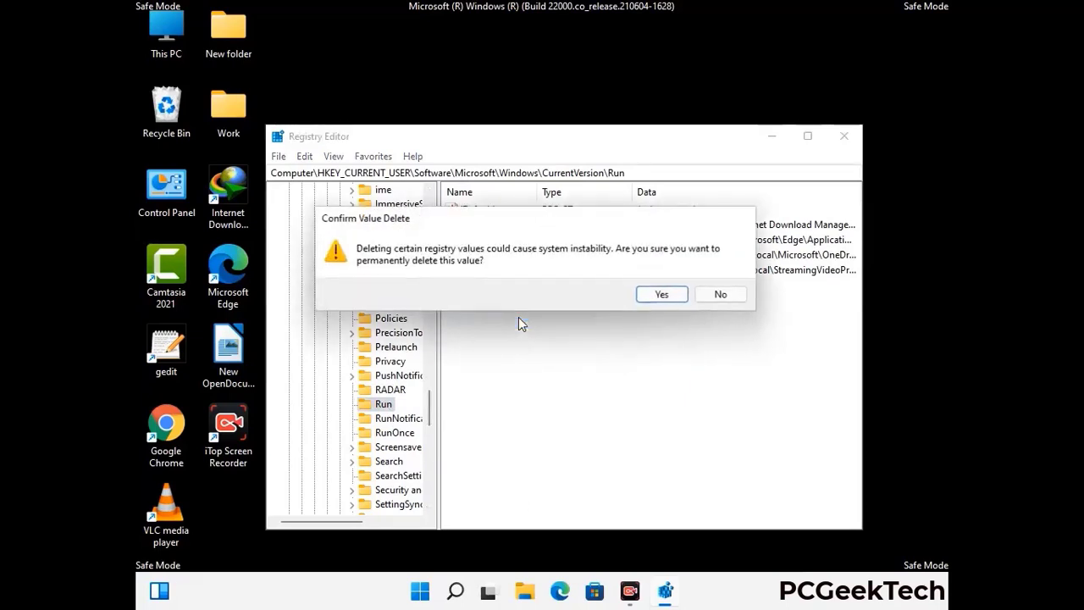
click(662, 295)
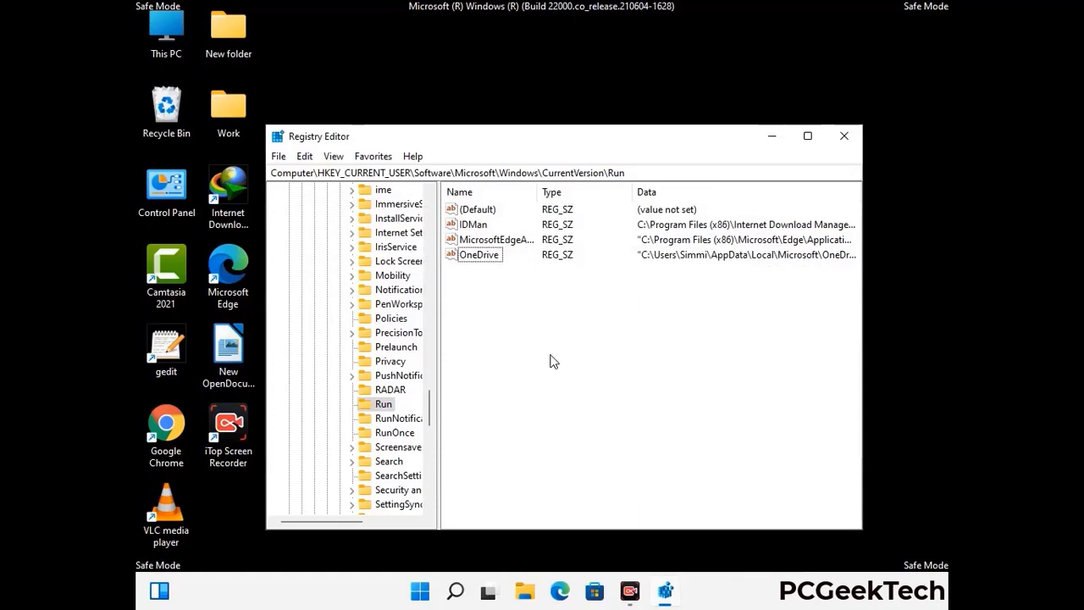
Search the registry for 'Virus Nam', then close the search and Registry Editor.
key(ctrl+f)
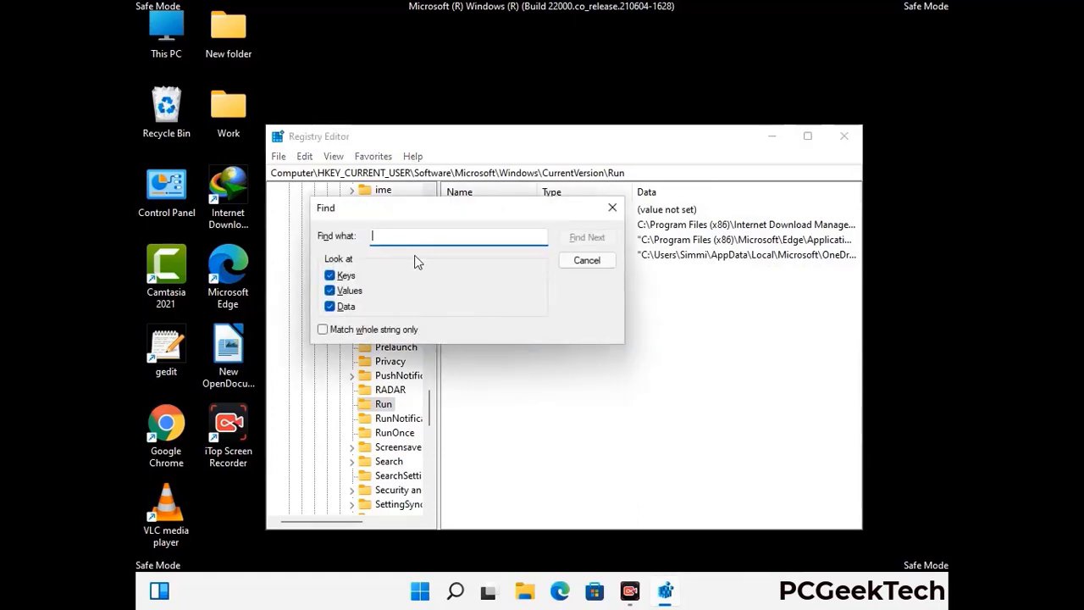
text(Virus Name)
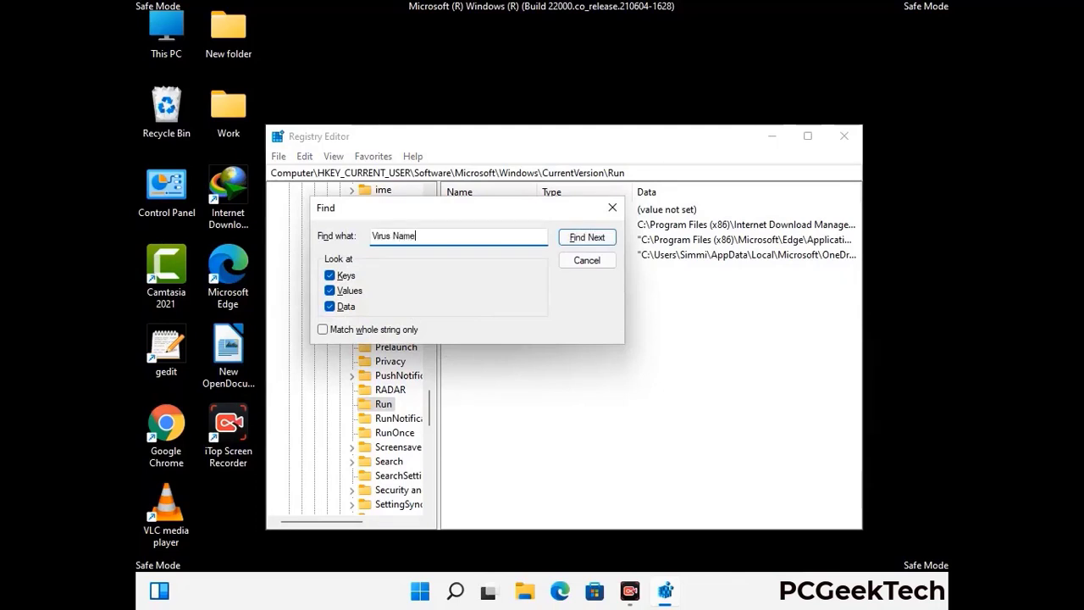
click(575, 243)
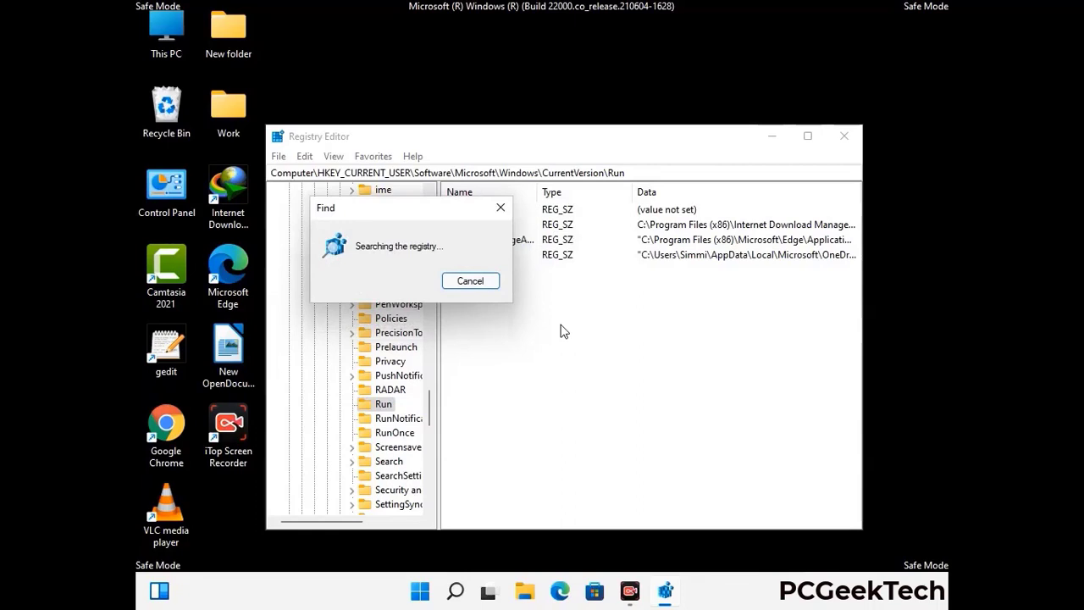
click(500, 208)
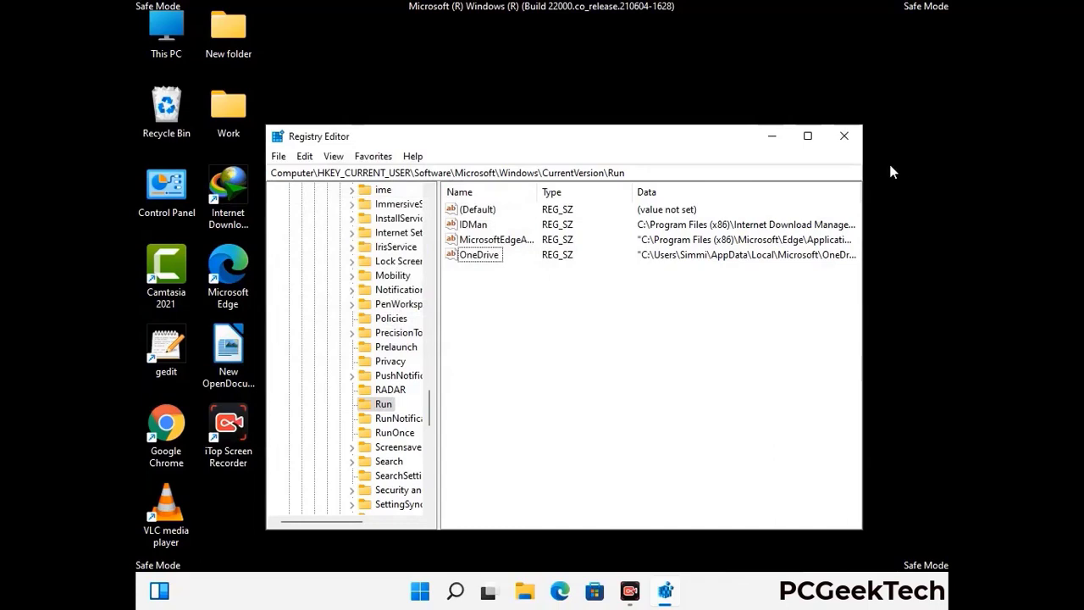
click(845, 137)
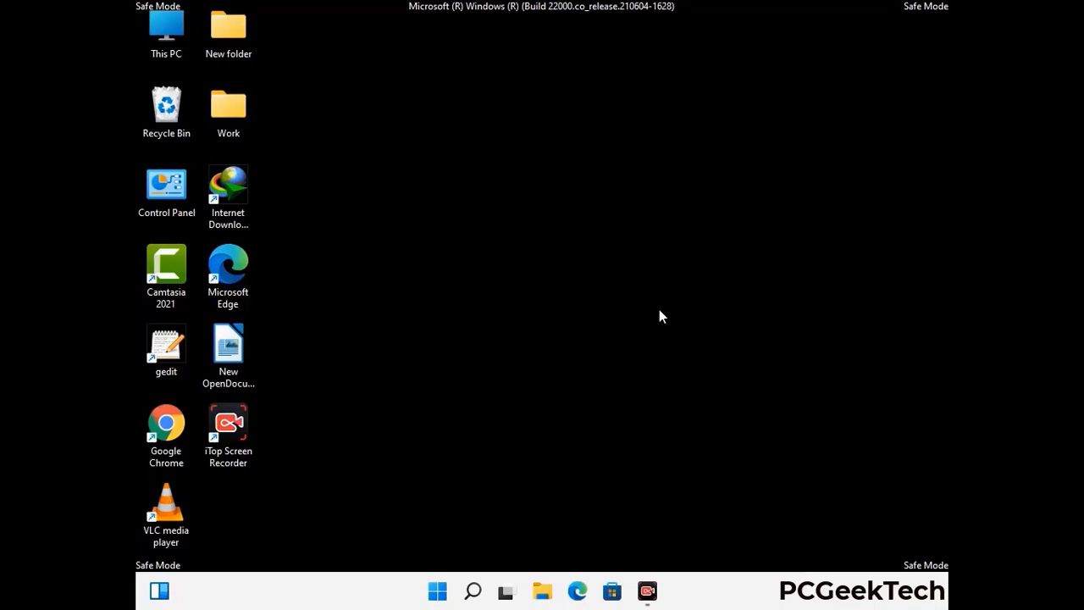
Reopen System Configuration via msconfig and clear the Safe boot checkbox on the Boot tab.
key(super+r)
drag(317, 395, 556, 170)
text(ms)
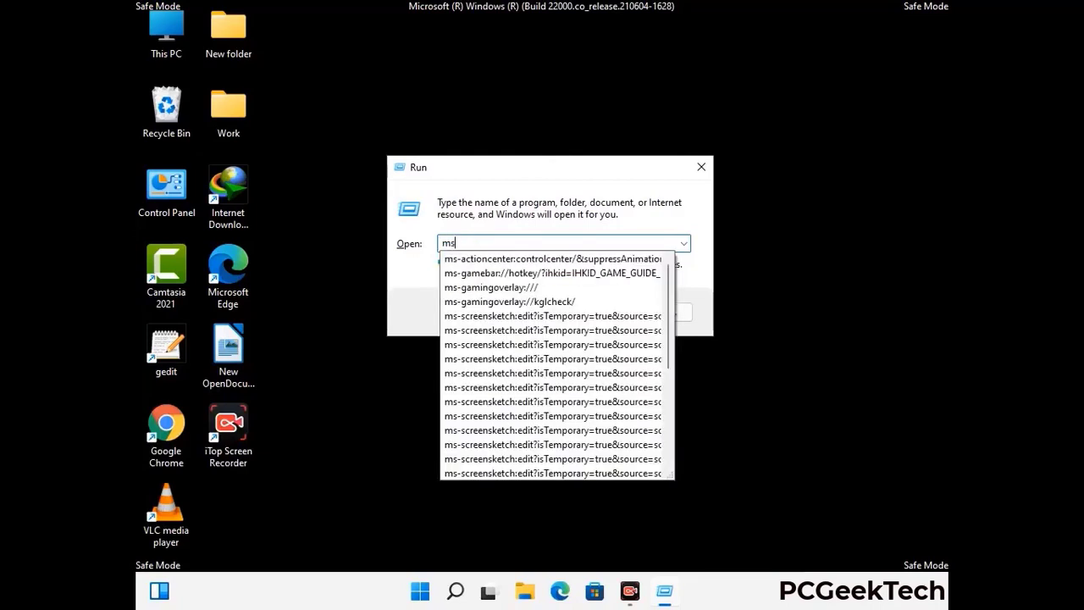
text(config)
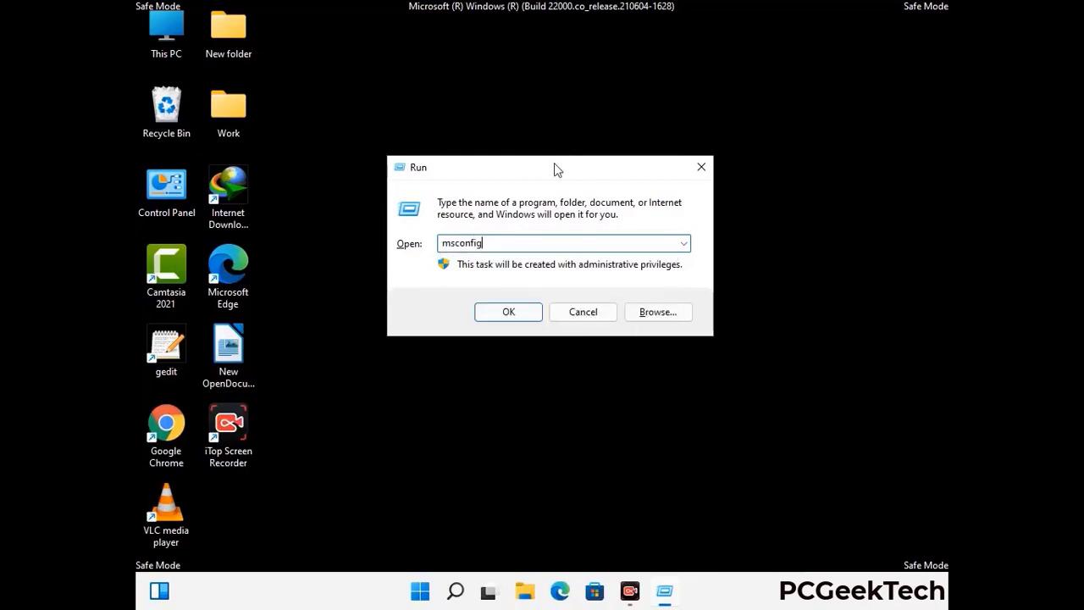
click(501, 309)
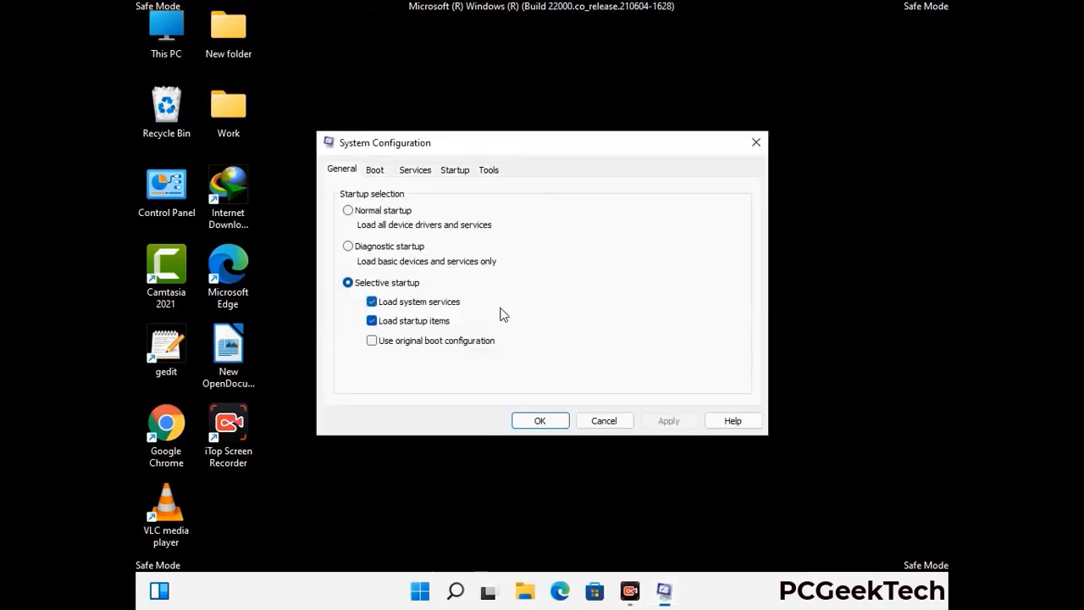
click(374, 169)
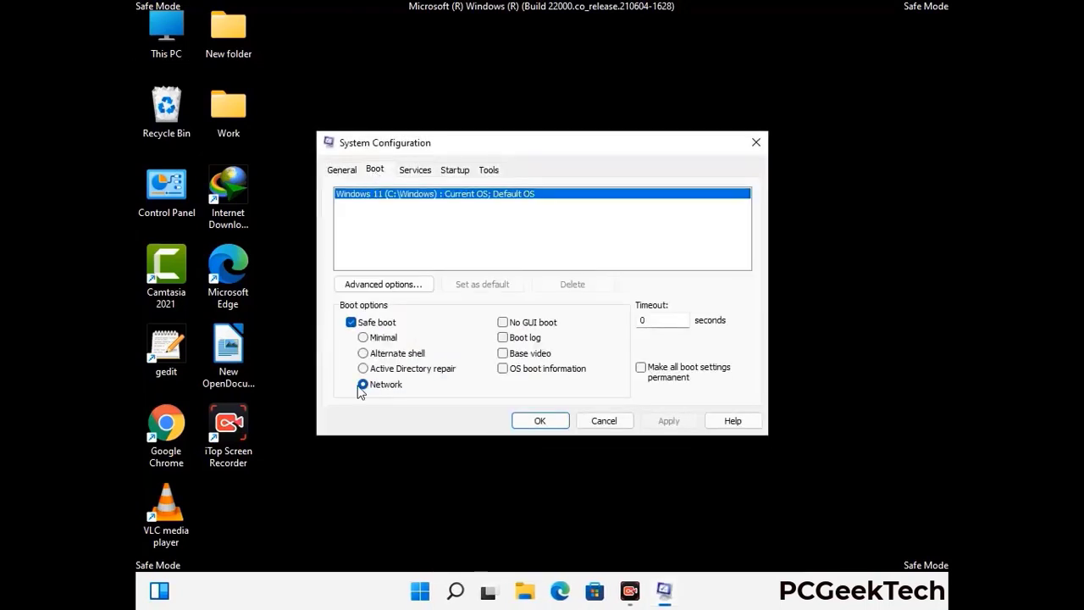
click(350, 323)
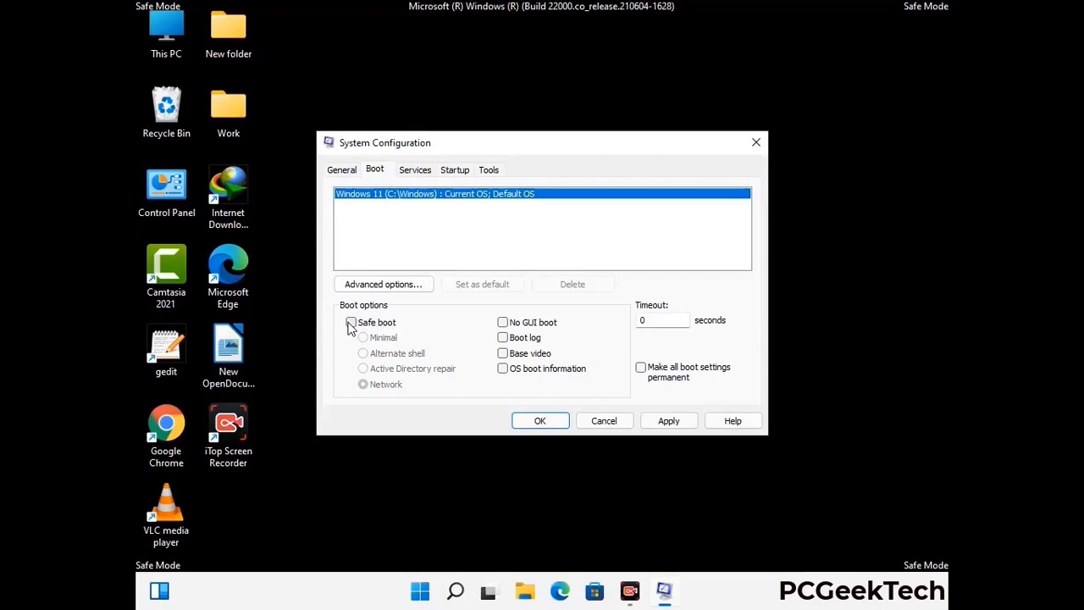